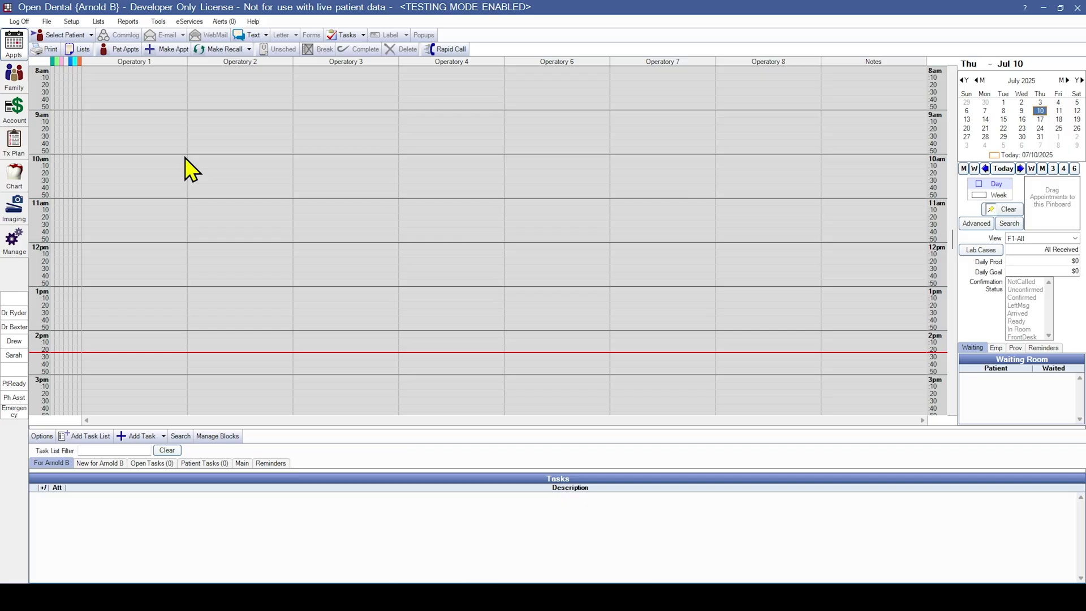
Select the patient, open their Chart, try eRx, and dismiss the vital-sign requirement error.
left_click(72, 36)
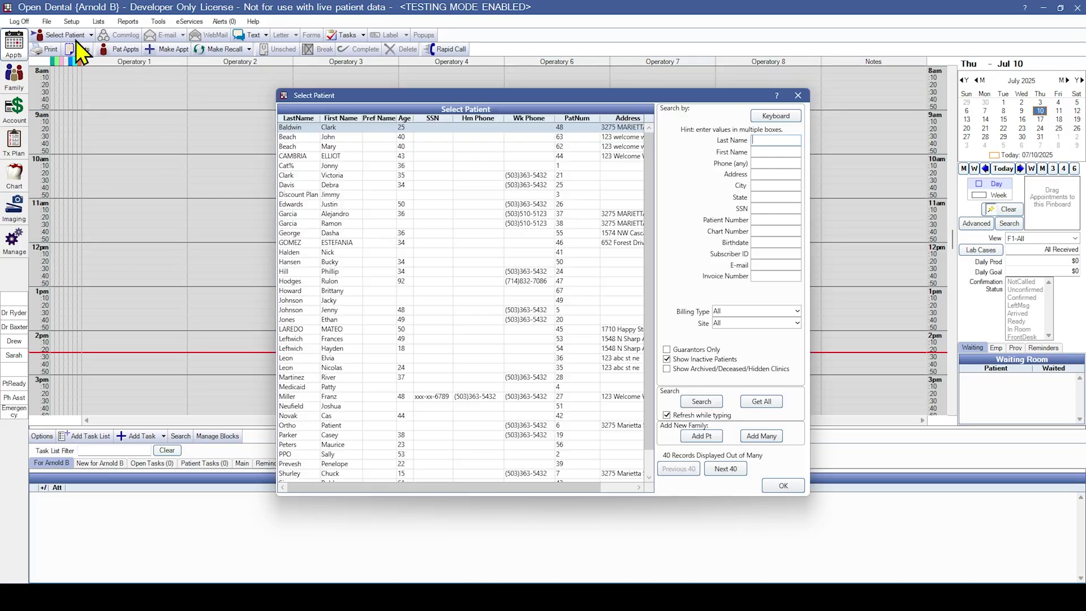
double_click(406, 474)
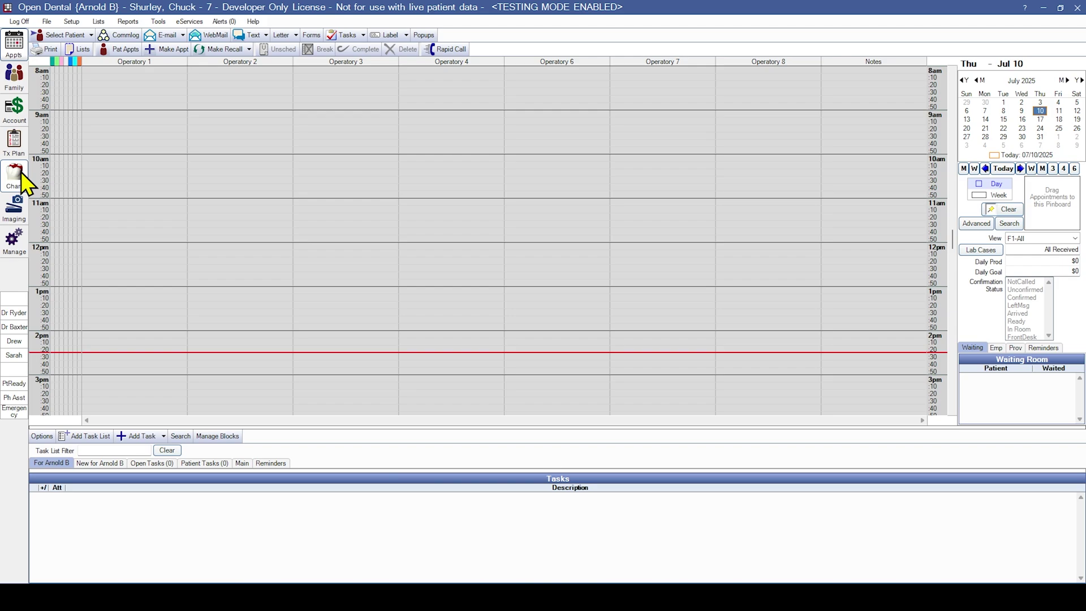
left_click(15, 176)
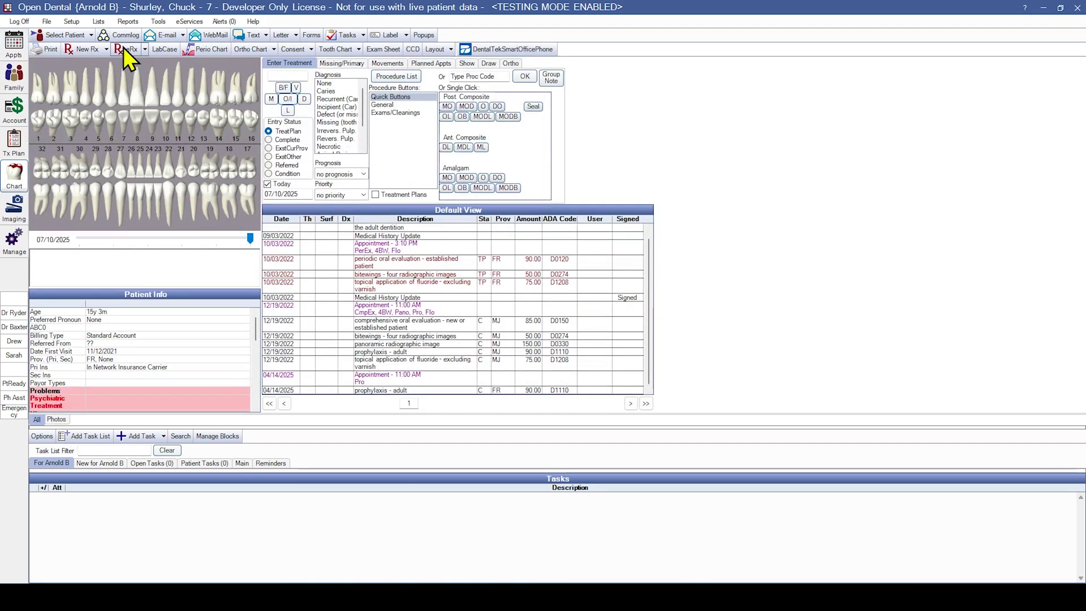
left_click(123, 47)
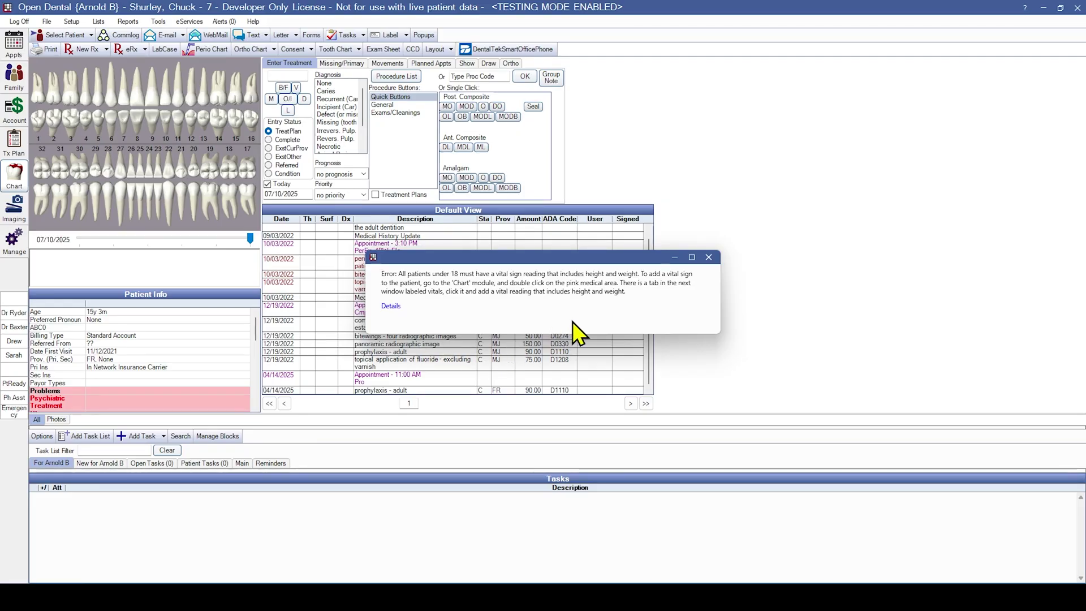
left_click(709, 258)
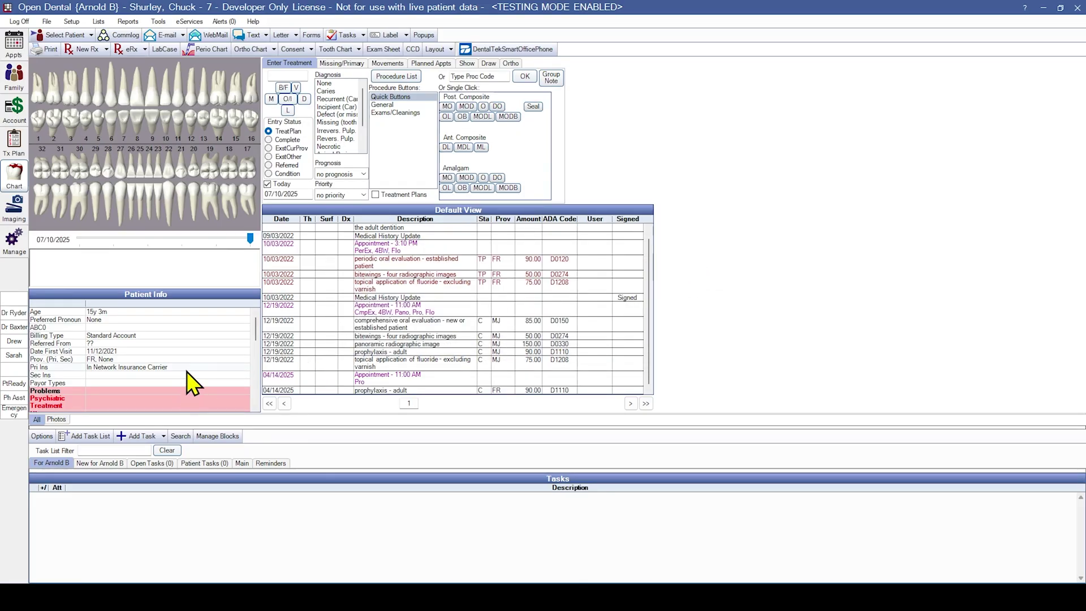
Add a vital sign of height 60 in. and weight 120 lbs in Patient Info and save.
double_click(169, 397)
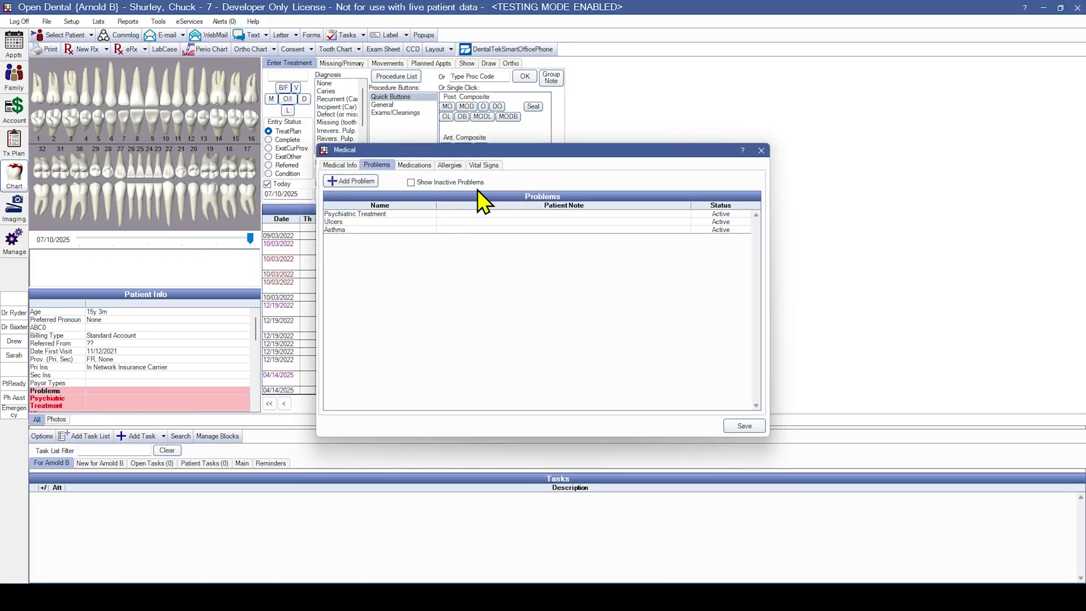
left_click(488, 168)
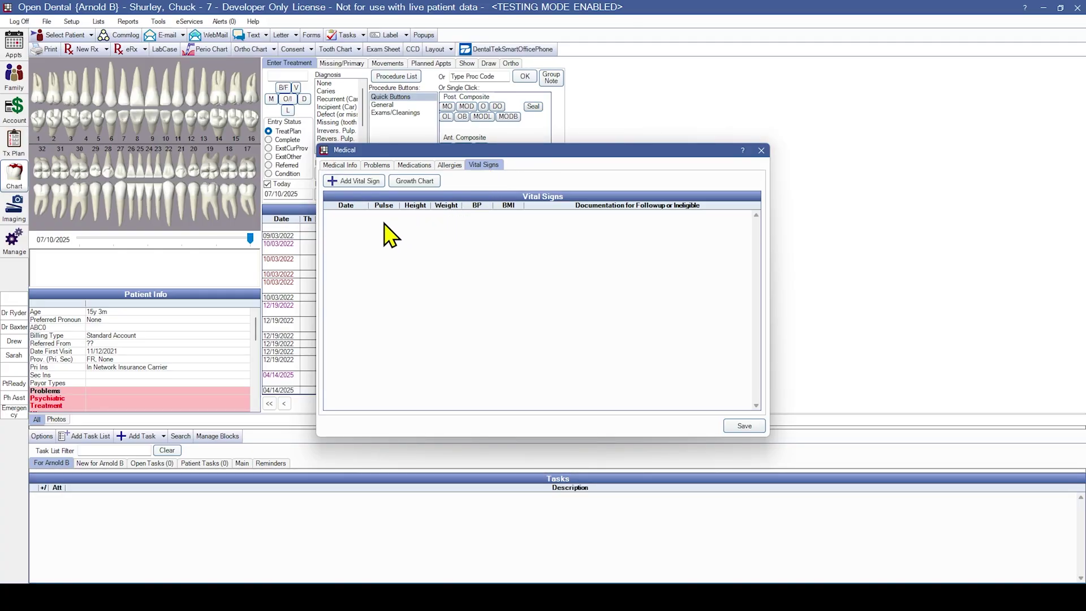
left_click(357, 184)
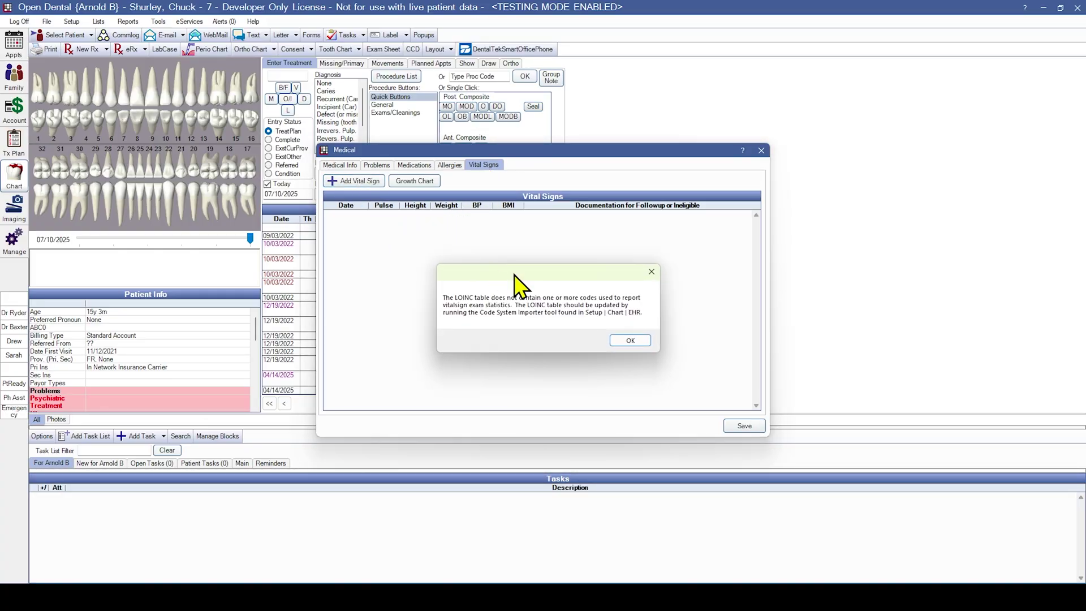
left_click(618, 340)
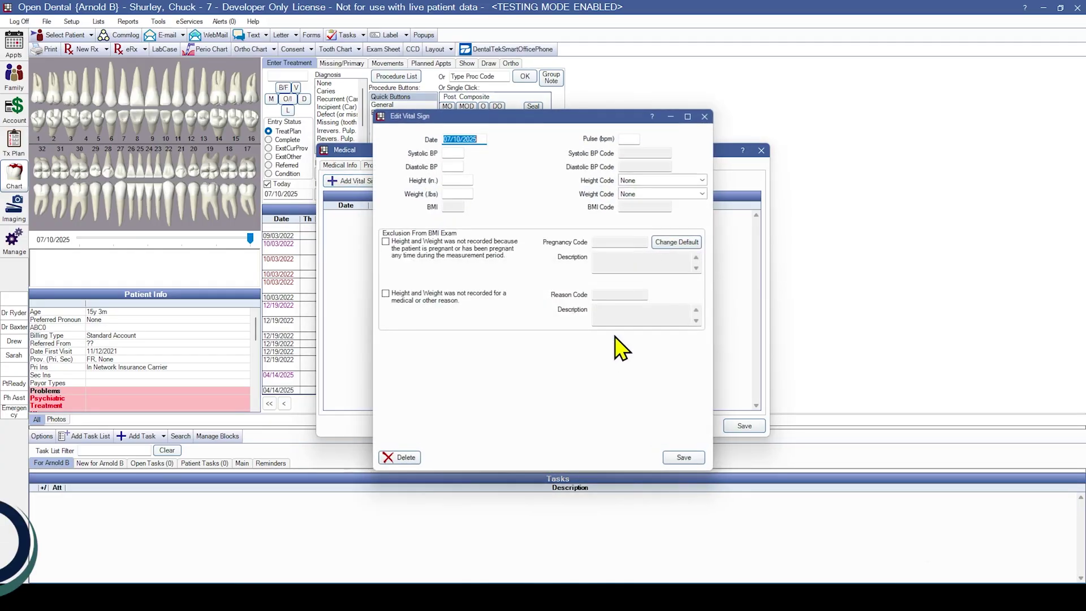
left_click(454, 180)
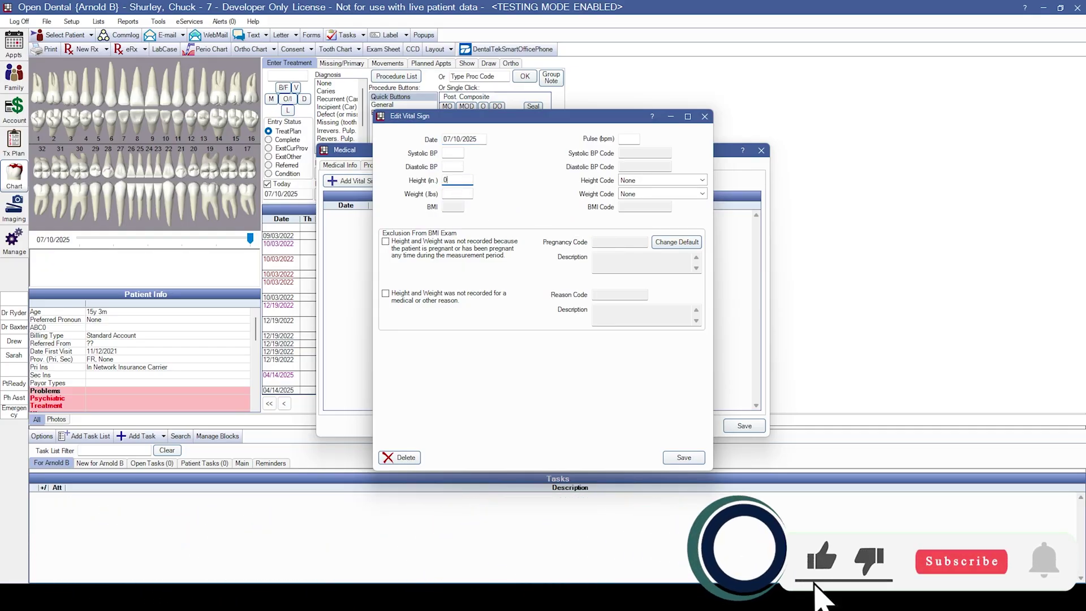
type("60")
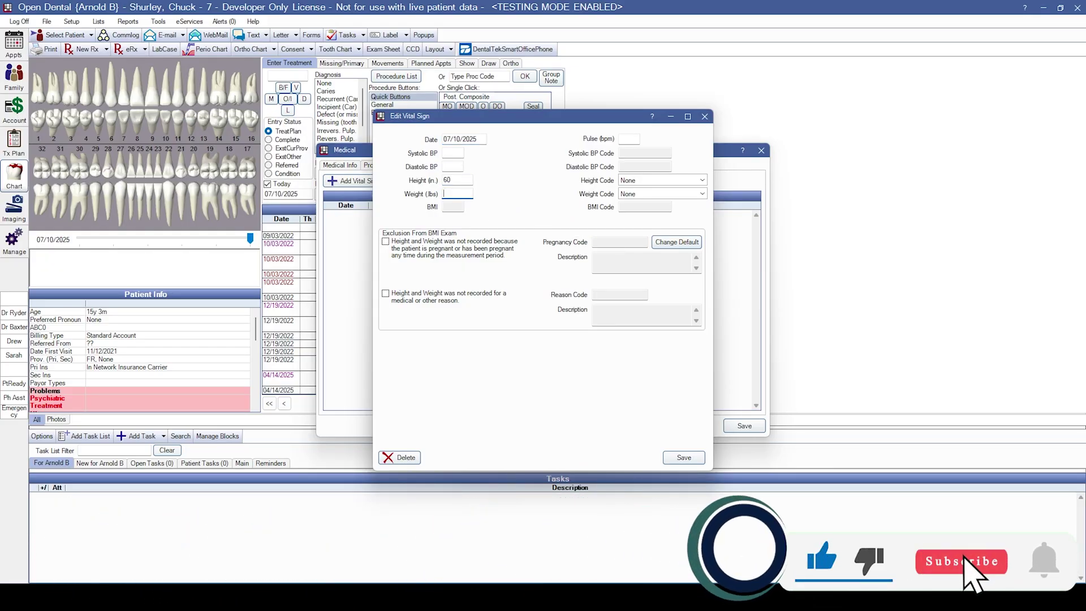
key("Tab")
type("120")
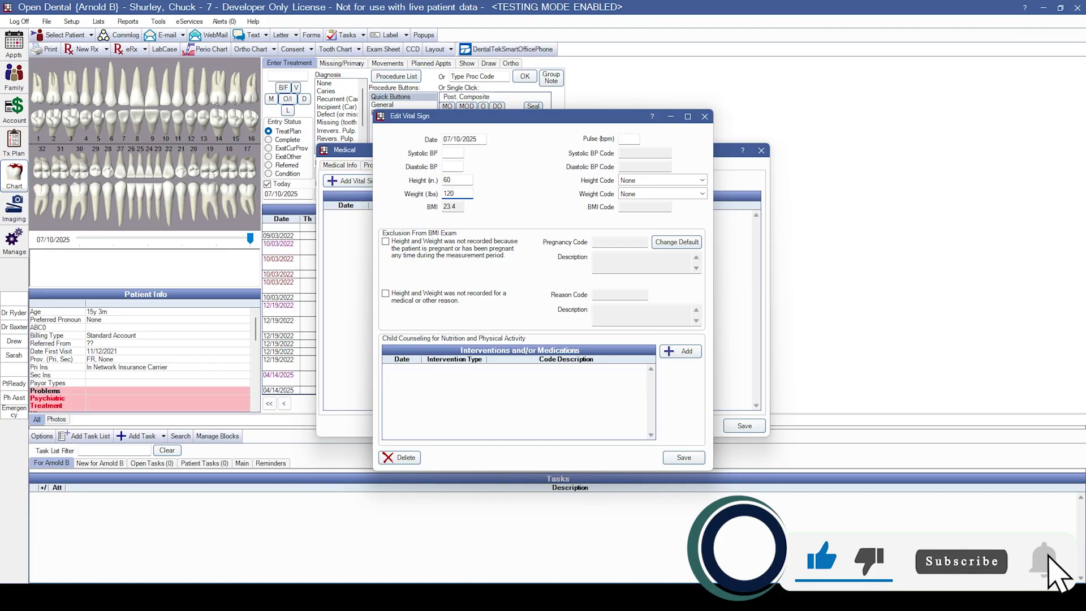
left_click(697, 457)
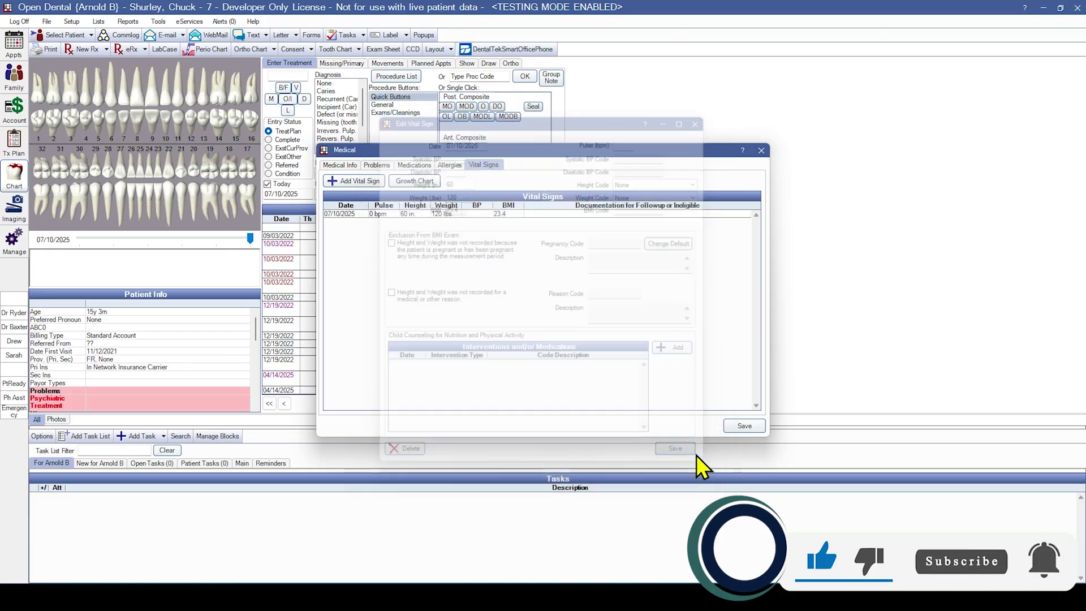
left_click(735, 428)
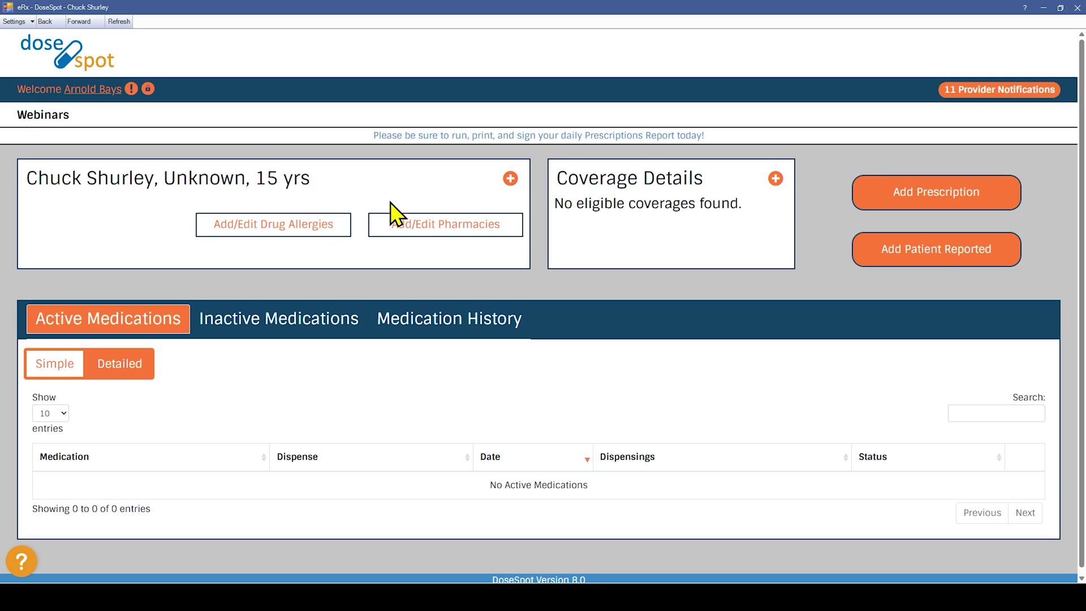
Search Walgreens pharmacies in Salem, OR and save store #11173 as the patient's default.
left_click(399, 229)
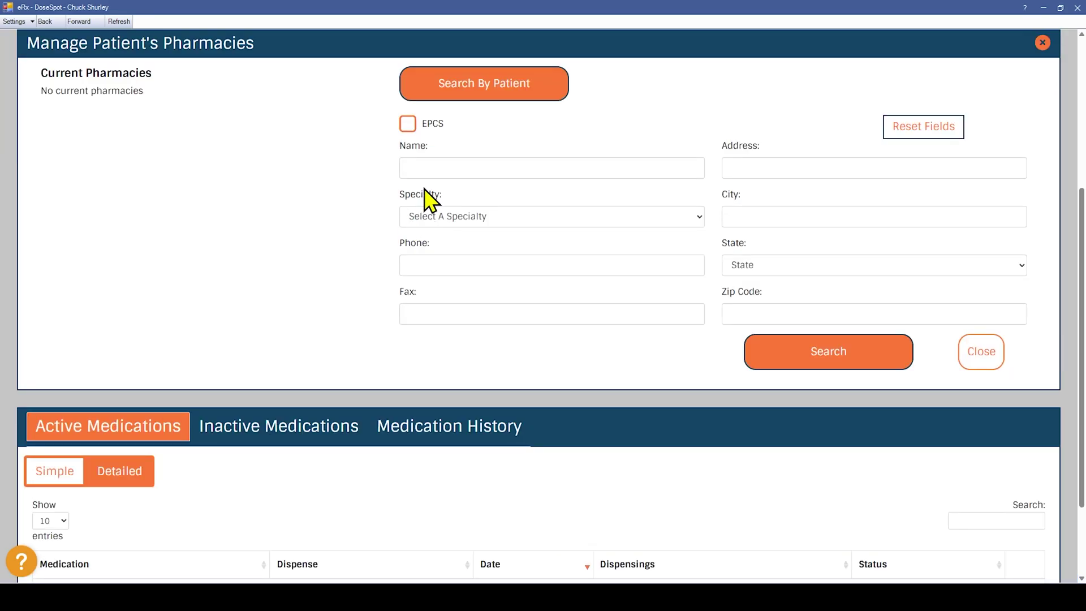
left_click(428, 169)
type("walgreens")
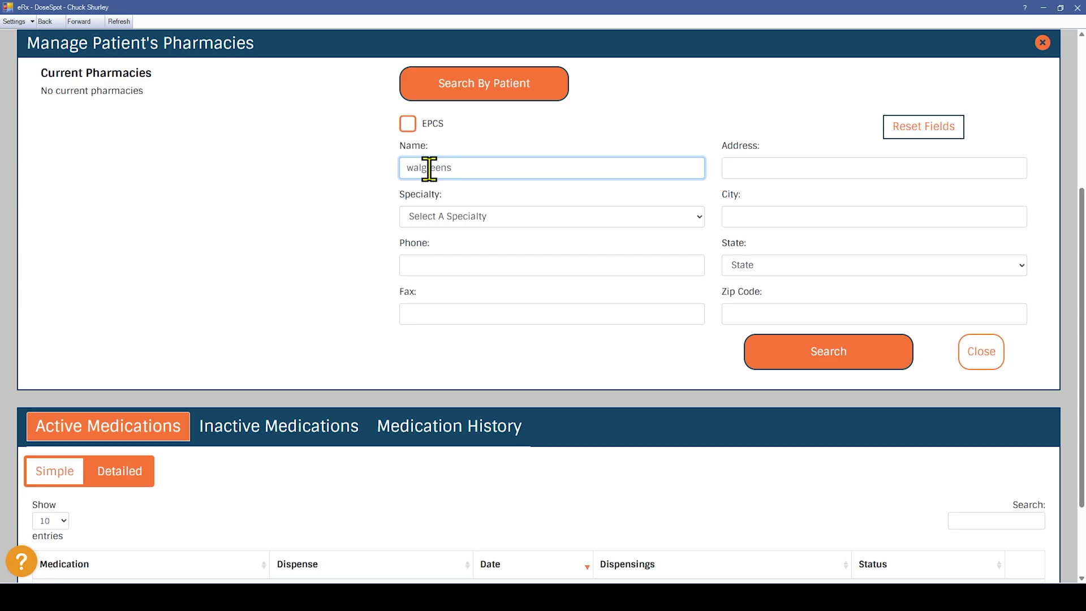
key("Tab")
key("Tab")
key("Tab")
key("Tab")
key("Tab")
type("sal")
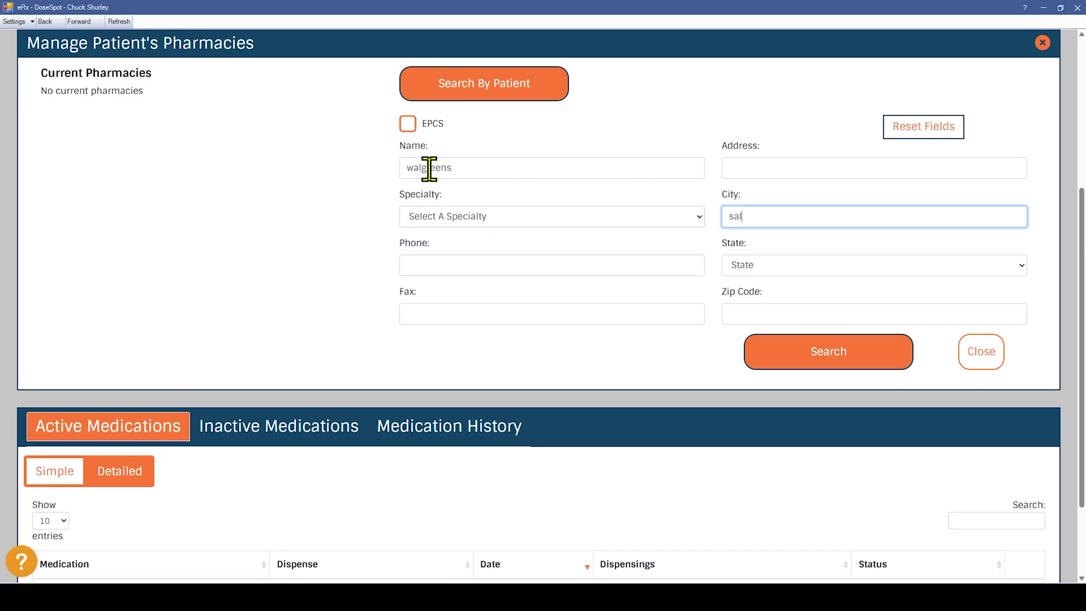
type("em")
key("Tab")
type("or")
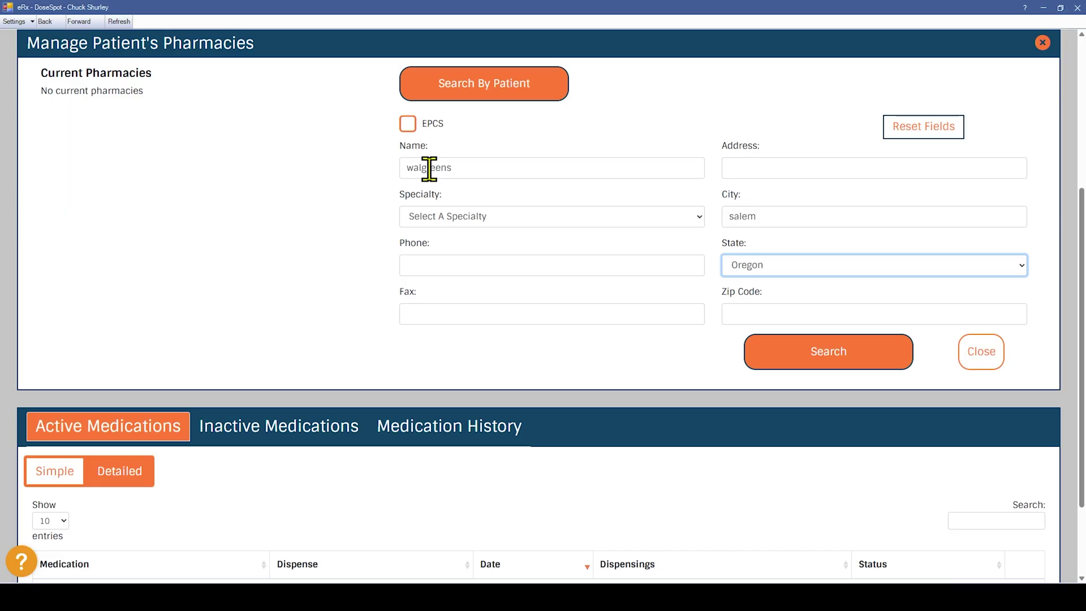
key("Tab")
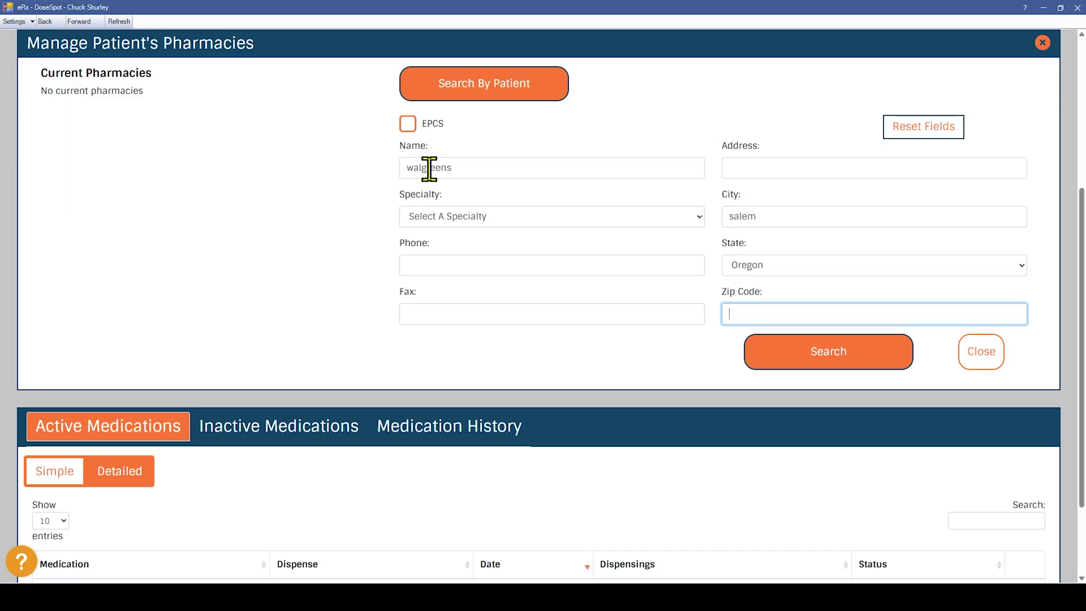
left_click(778, 367)
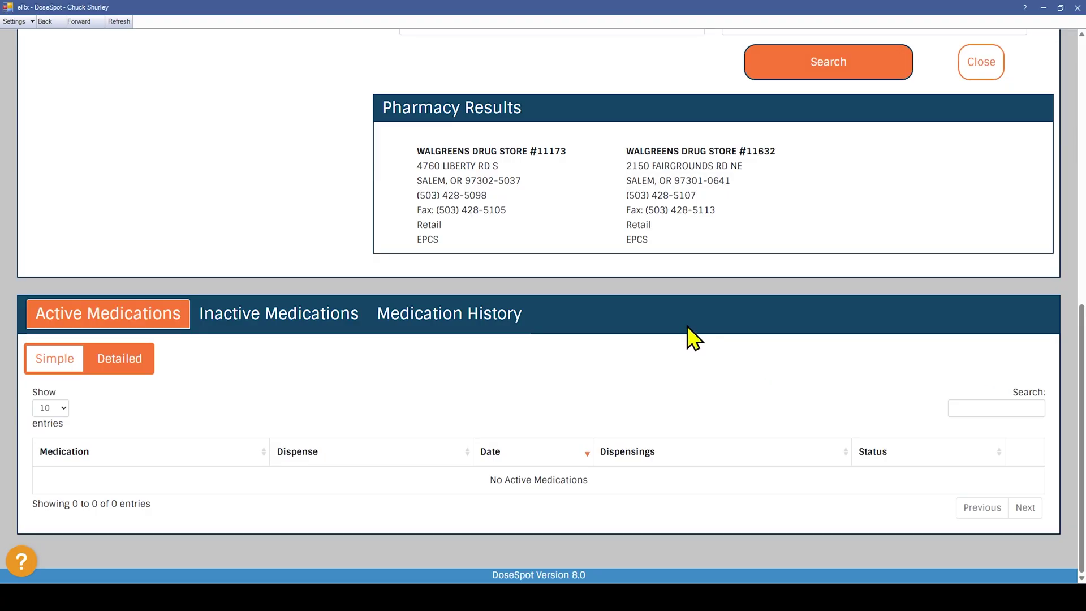
left_click(532, 212)
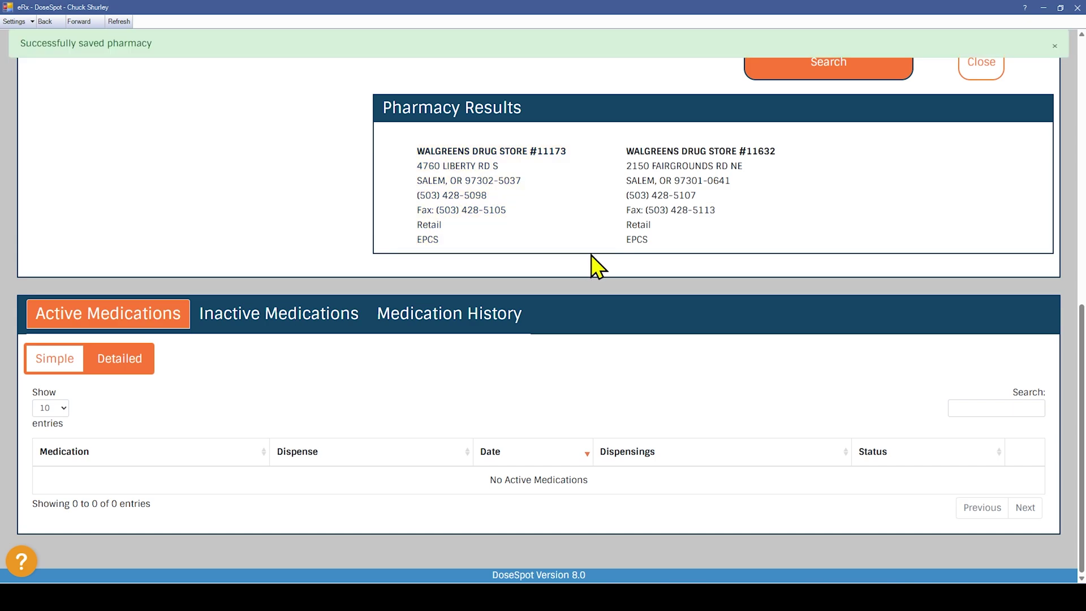
scroll(848, 331, "up", 5)
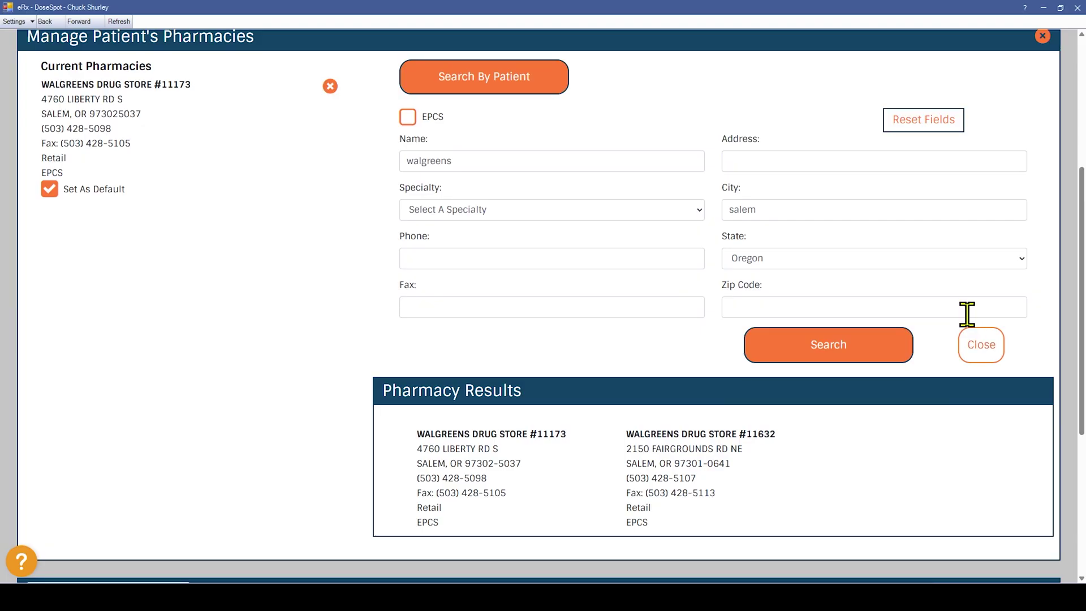
Add a Penicillins drug allergy with reaction type Allergy, save it, and close the form.
left_click(980, 360)
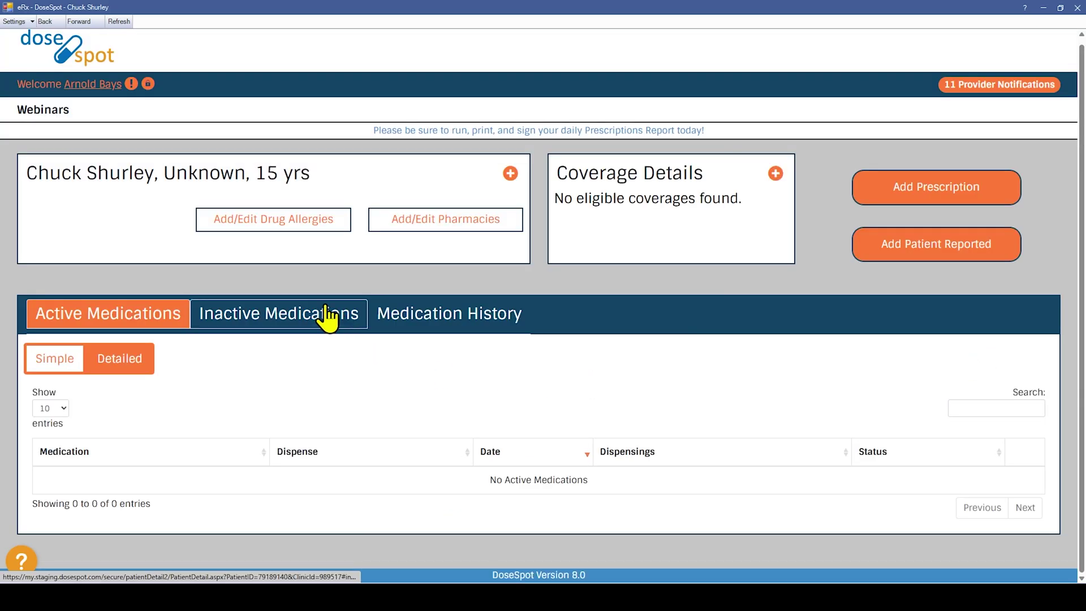
left_click(300, 240)
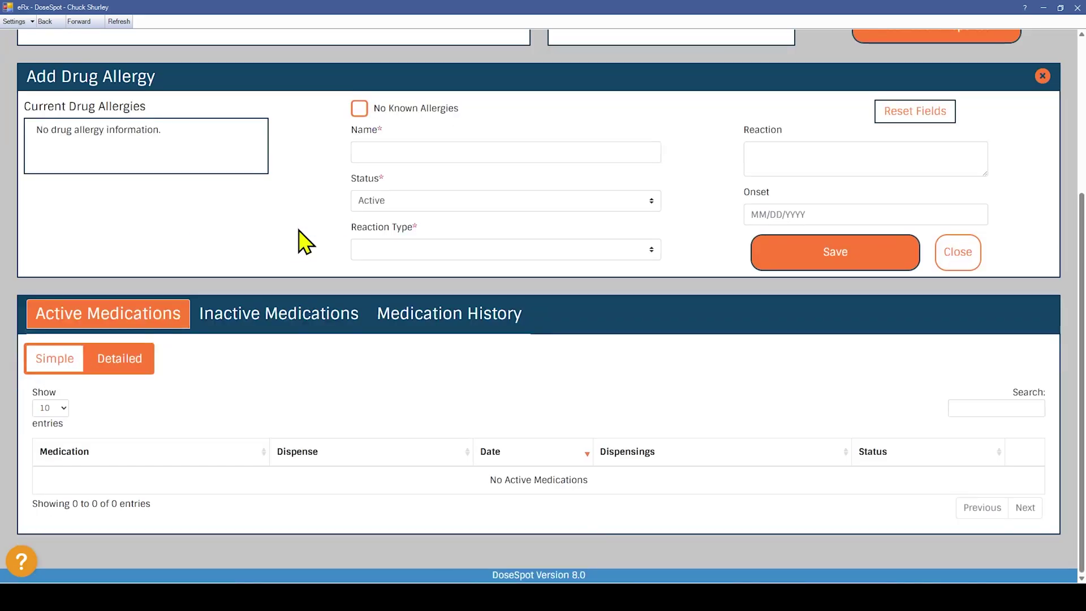
left_click(385, 154)
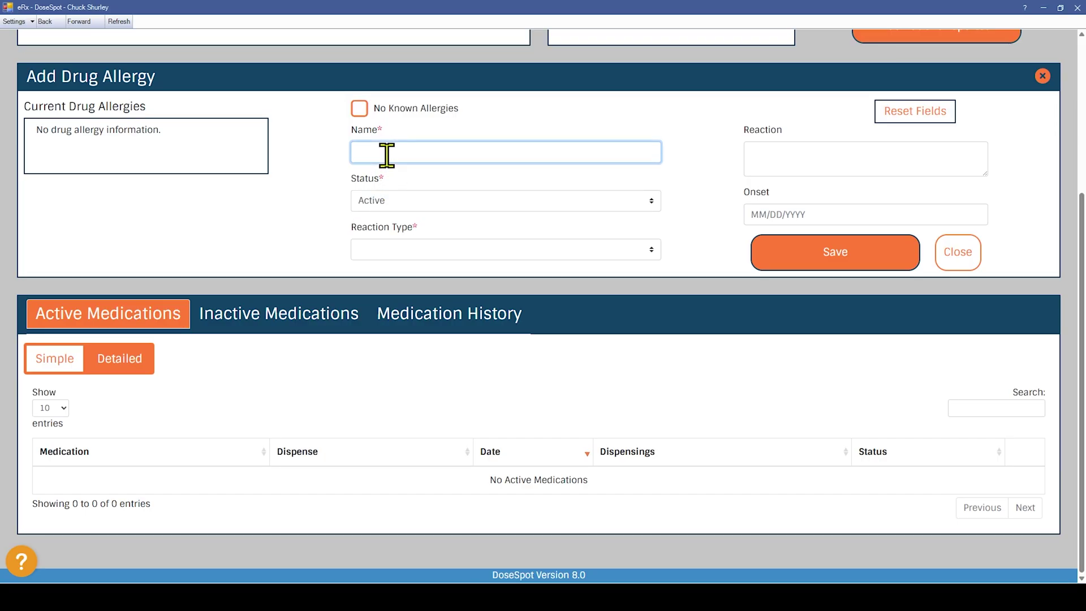
type("pen")
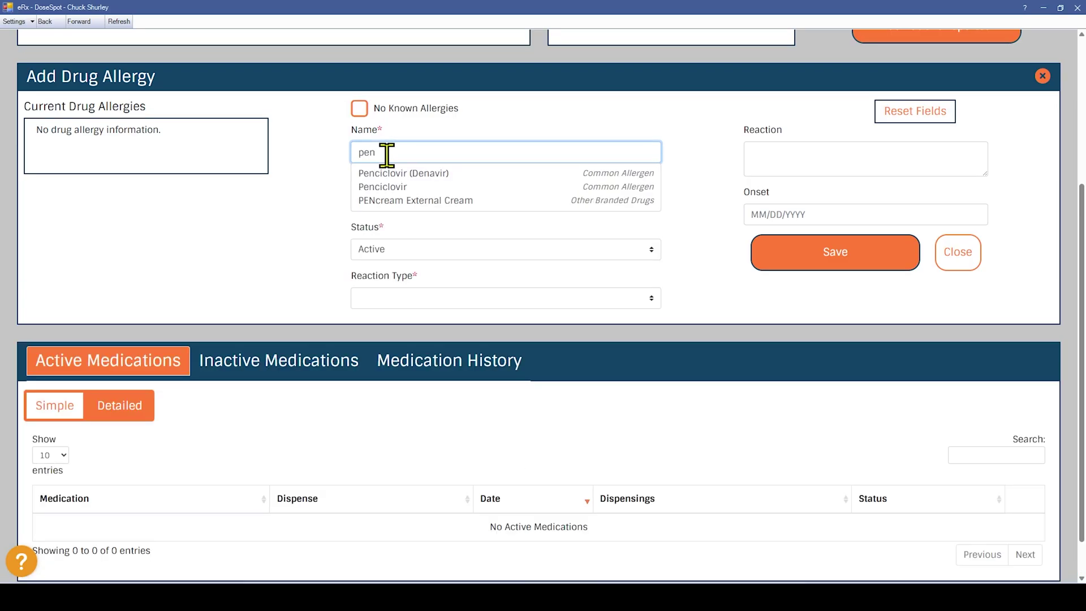
type("icill")
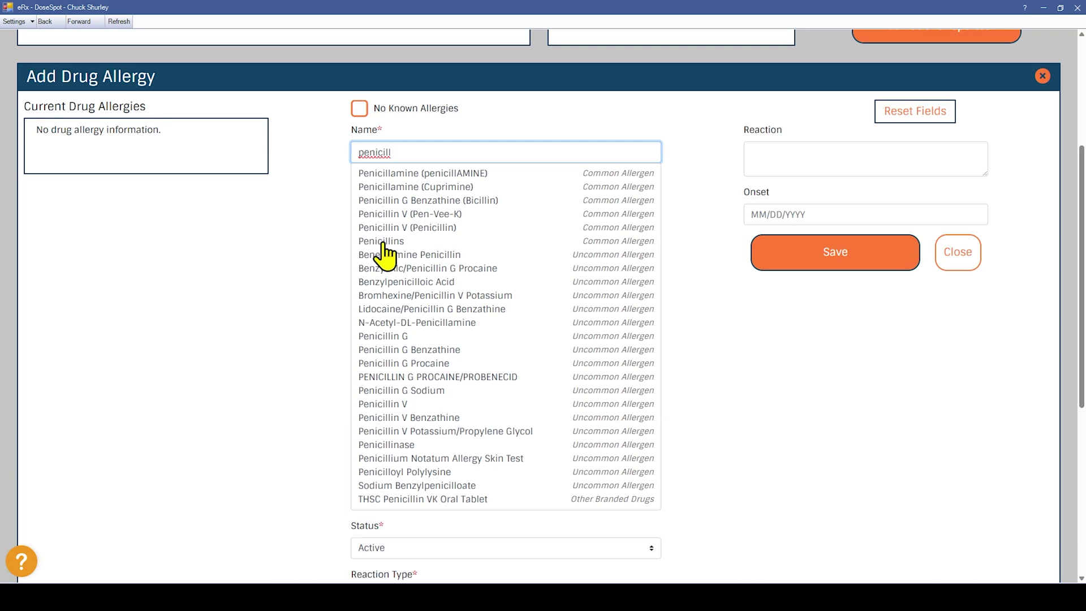
left_click(384, 241)
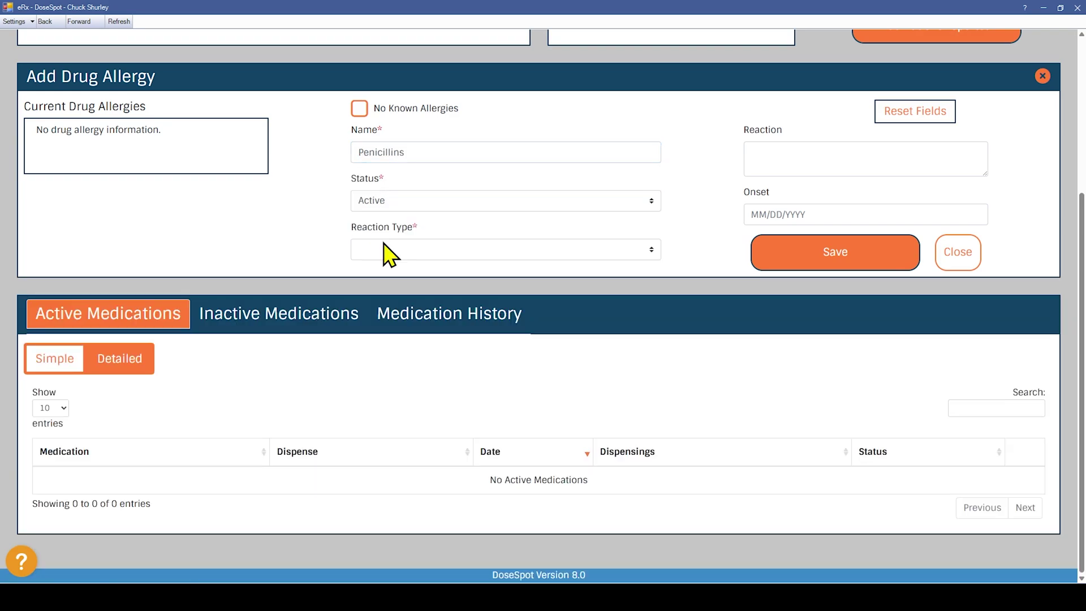
left_click(390, 251)
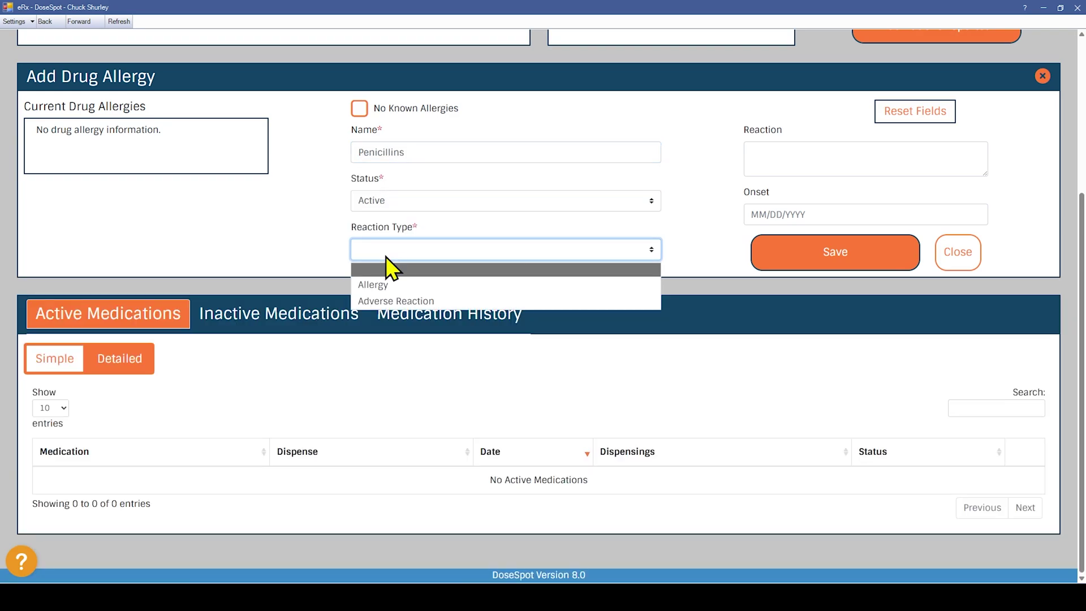
left_click(388, 283)
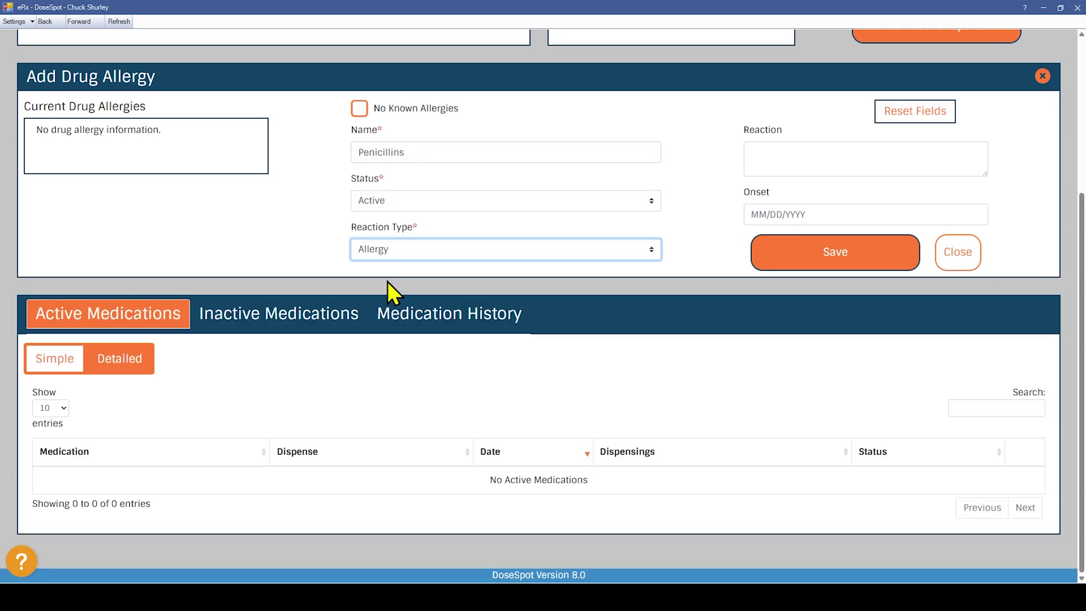
left_click(840, 274)
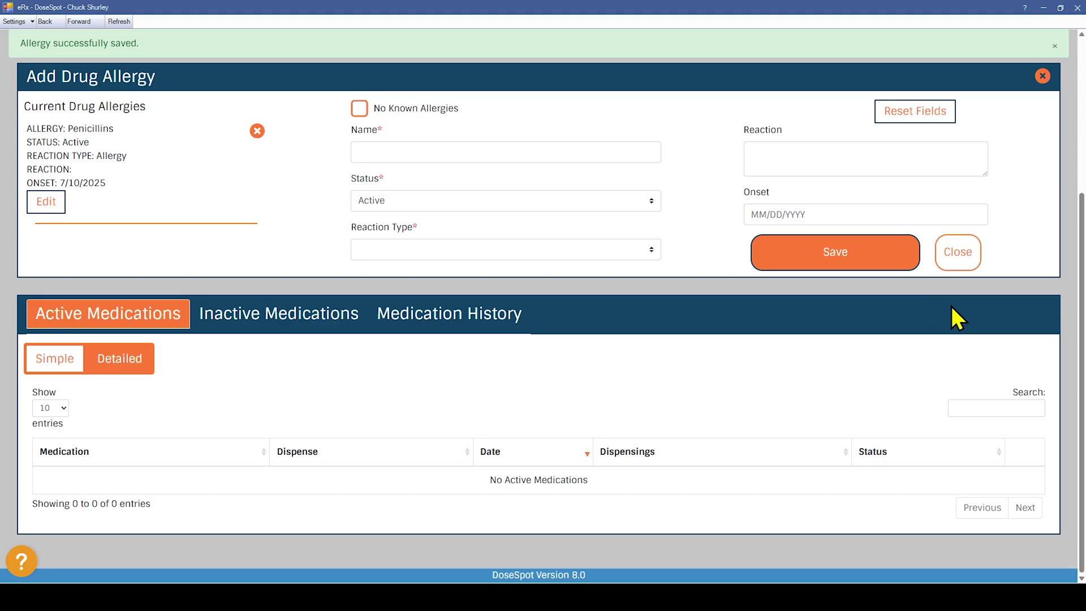
left_click(958, 253)
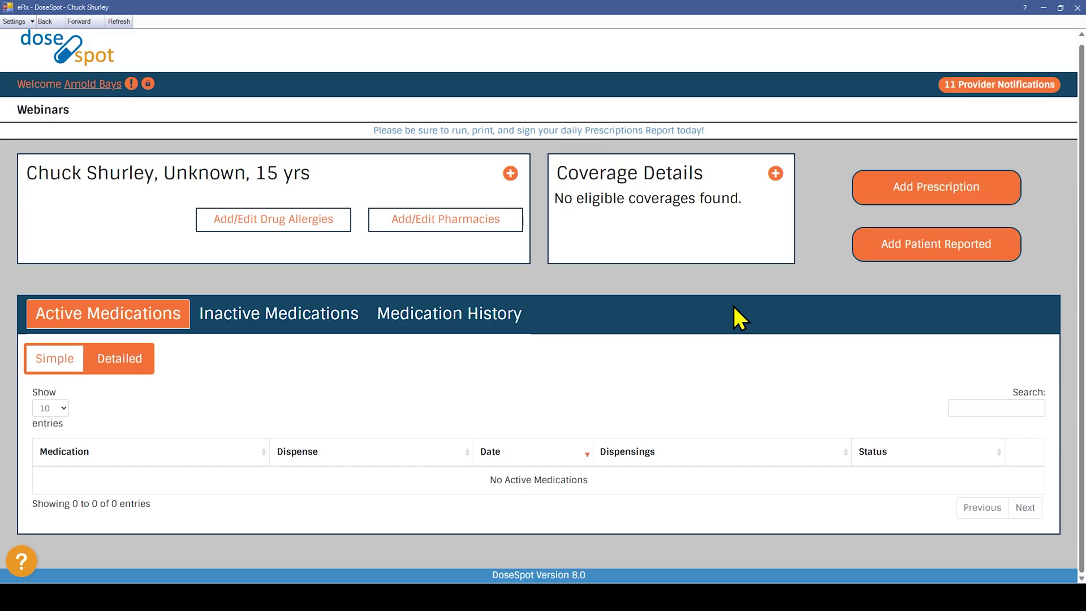
Search 'prozac' and save PROzac Oral Capsule as a patient-reported medication.
left_click(922, 262)
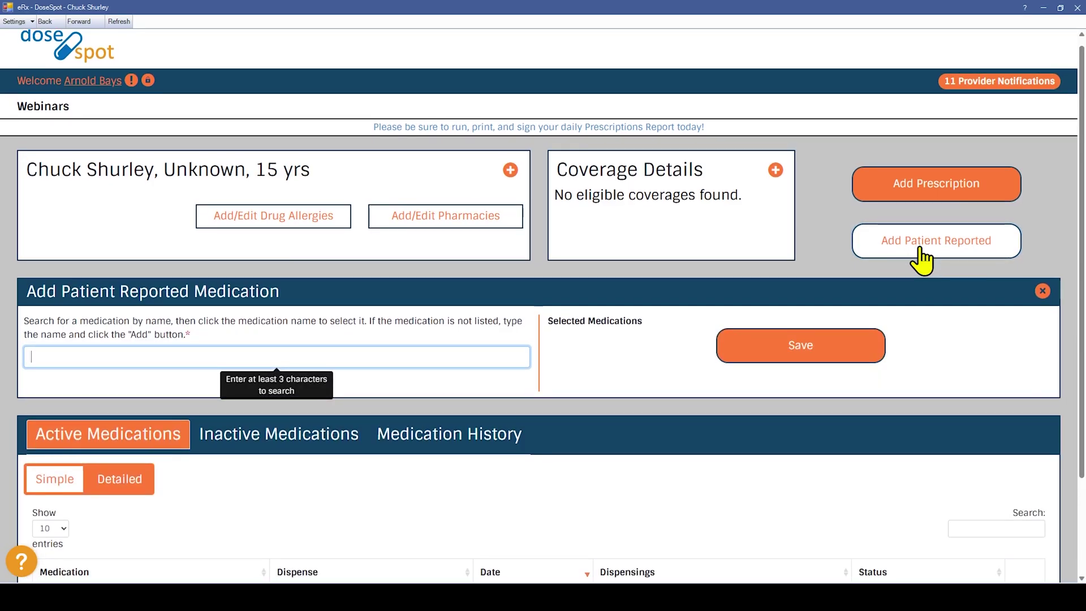
type("p")
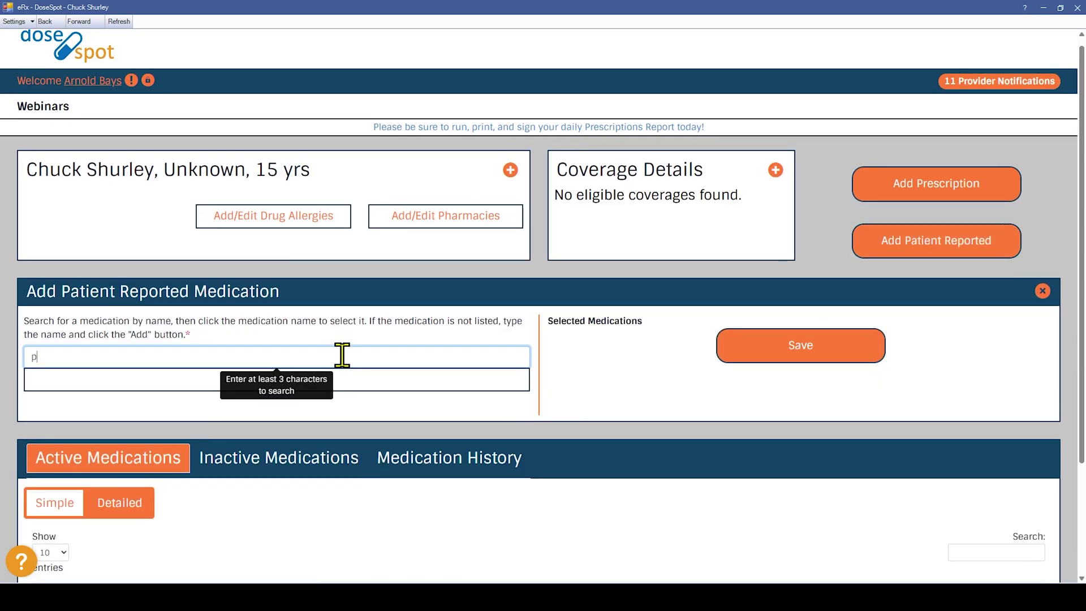
type("rozac")
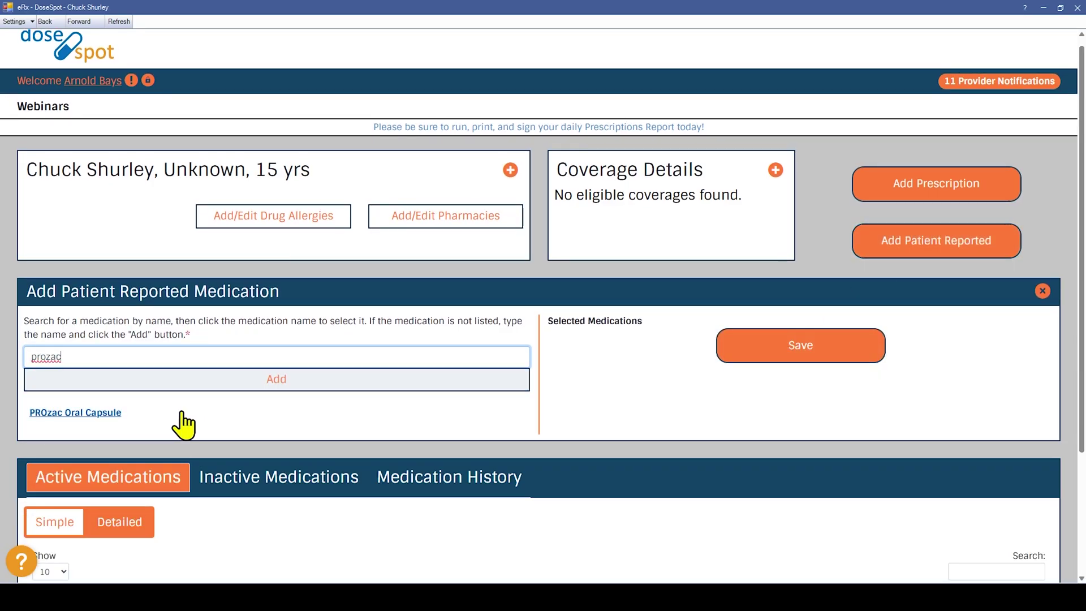
left_click(98, 420)
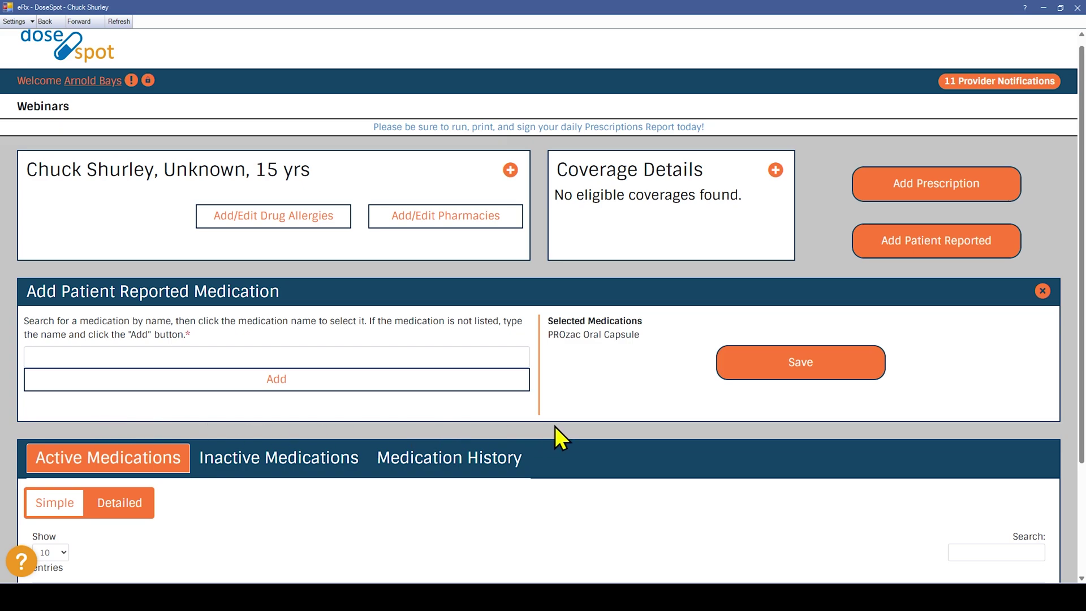
left_click(739, 369)
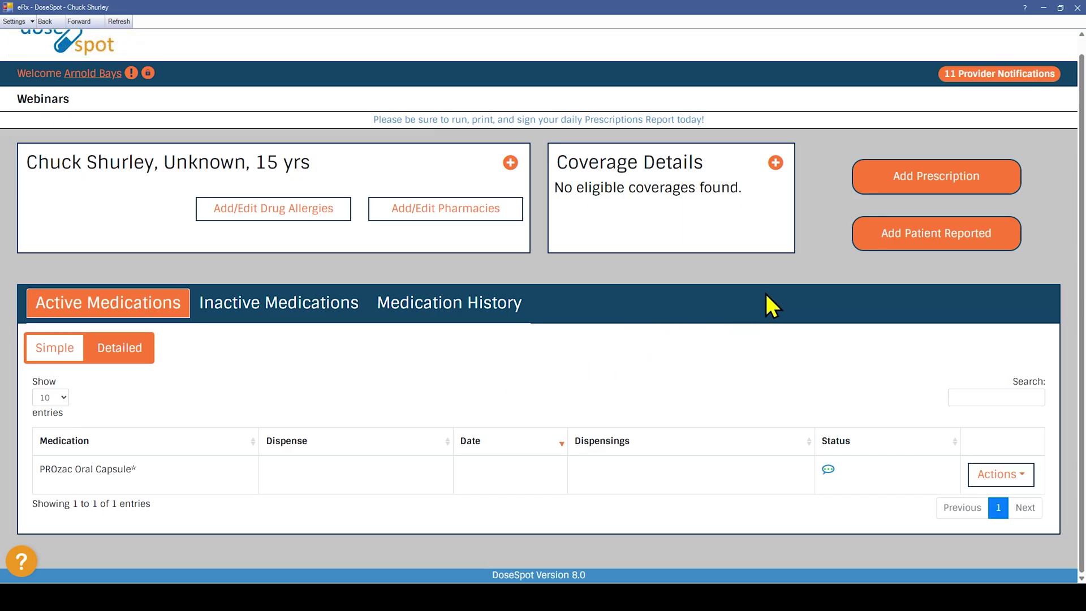
Start a new prescription, search 'acetaminophen', and pick Acetaminophen-Codeine Oral Tablet.
left_click(879, 195)
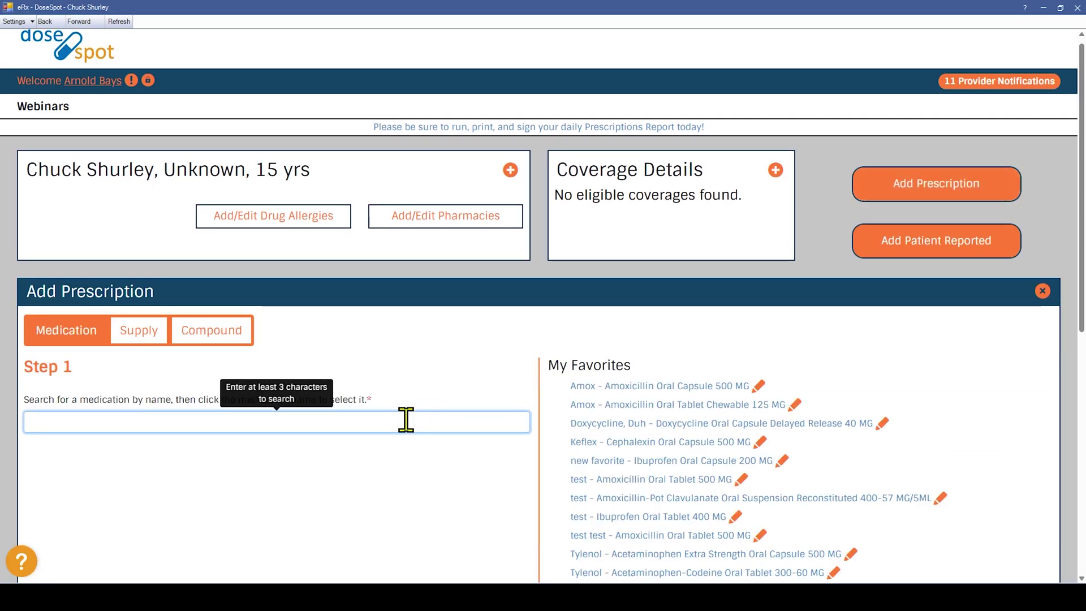
type("tylenol")
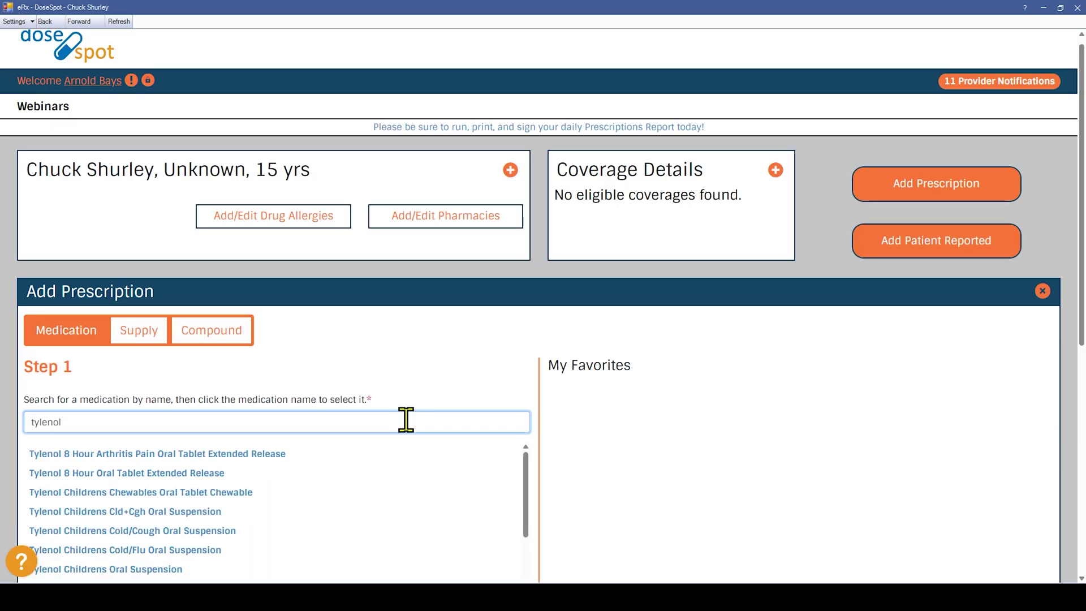
type(" 3")
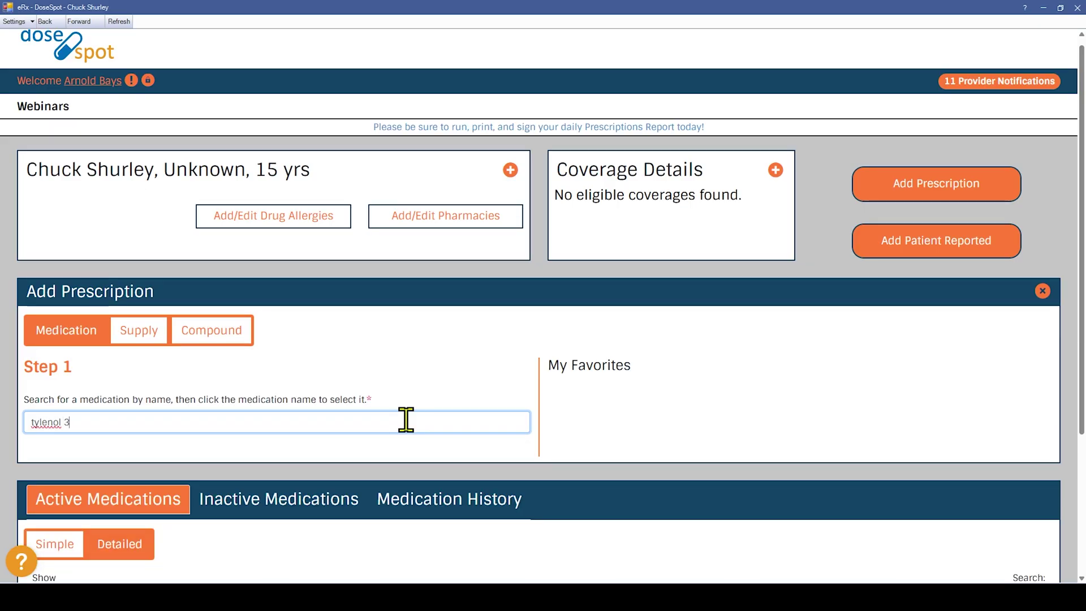
key("BackSpace")
key("BackSpace")
type("3")
key("BackSpace")
key("BackSpace")
key("BackSpace")
key("BackSpace")
key("BackSpace")
key("BackSpace")
key("BackSpace")
key("BackSpace")
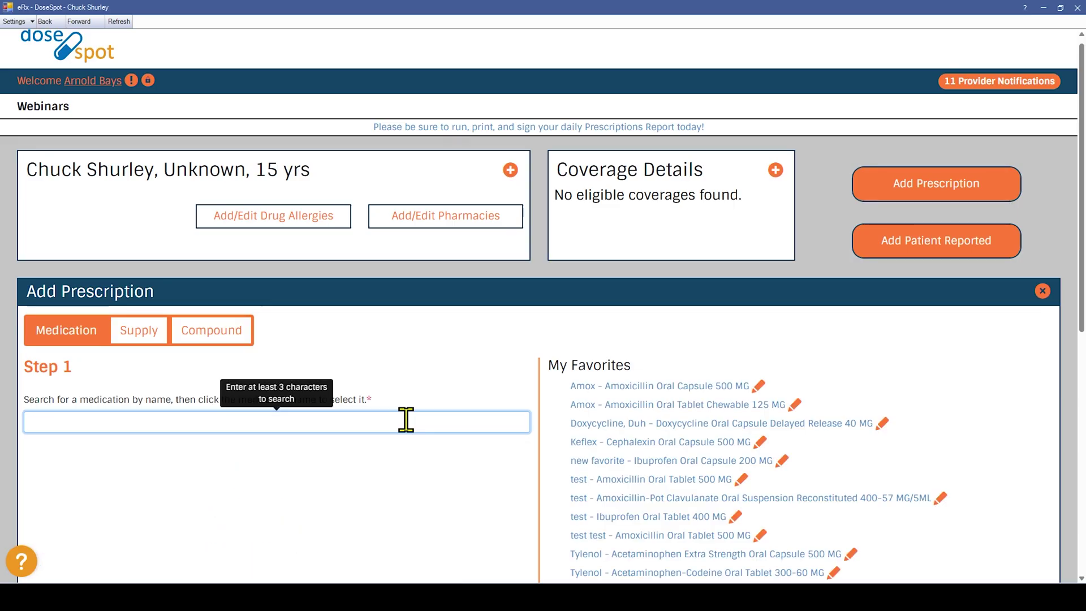
type("acetaminop")
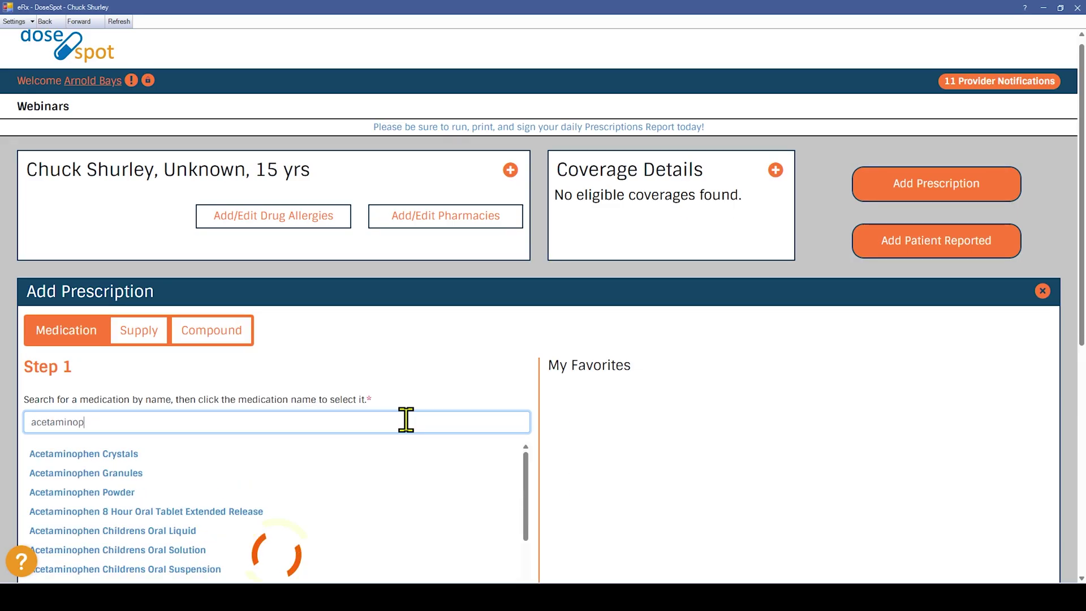
type("hen")
scroll(235, 515, "down", 8)
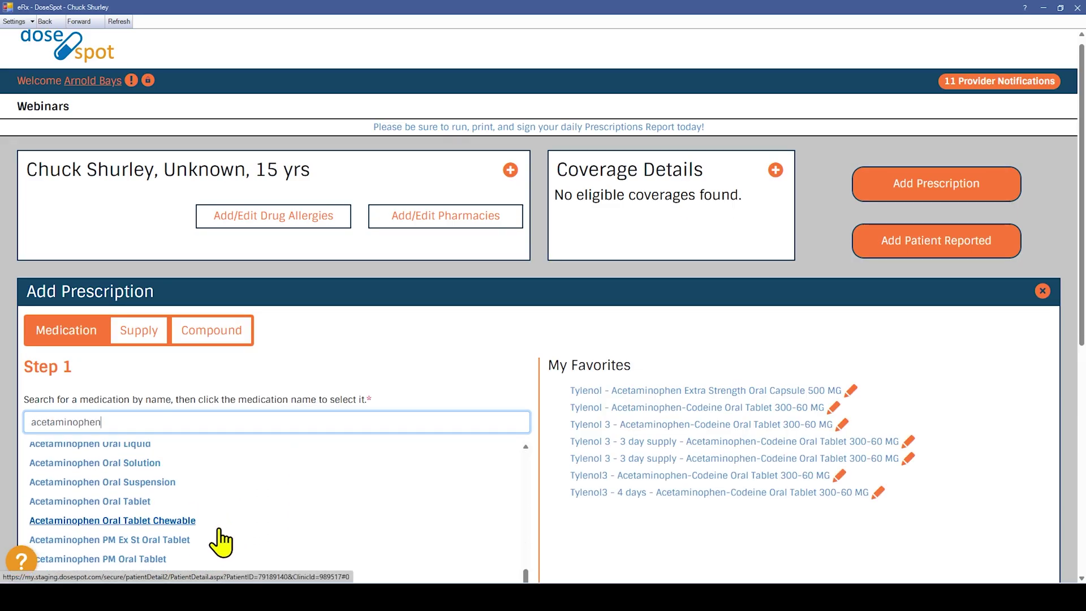
scroll(220, 542, "down", 5)
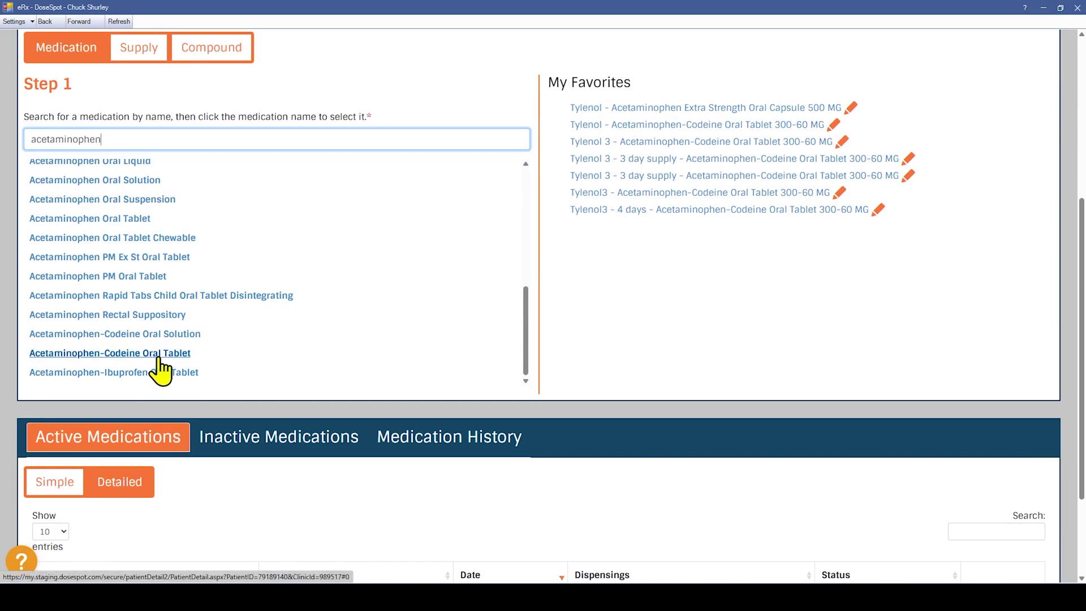
left_click(160, 355)
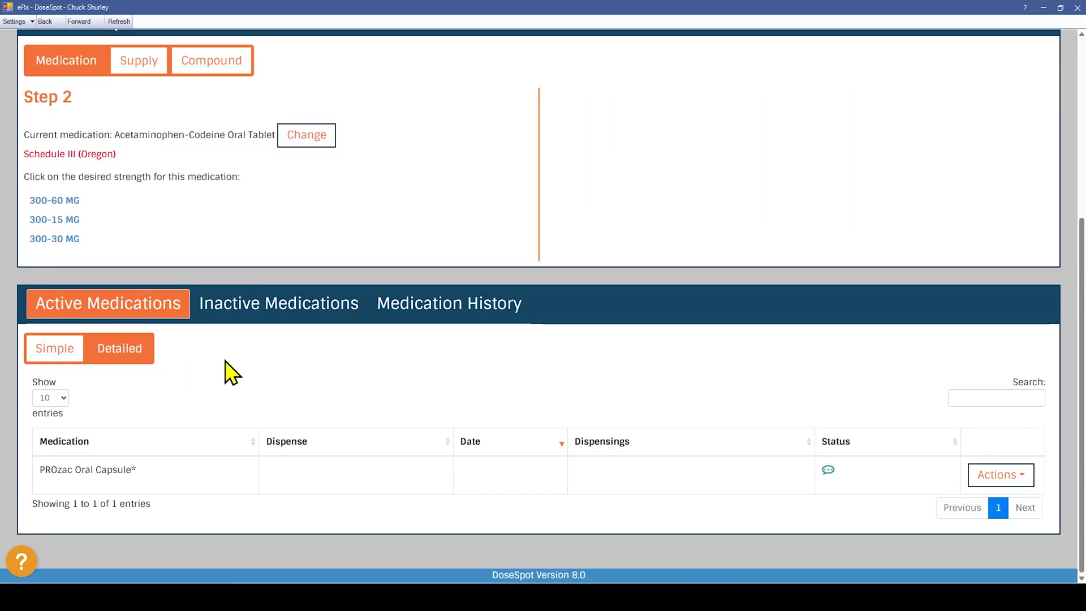
scroll(229, 372, "up", 1)
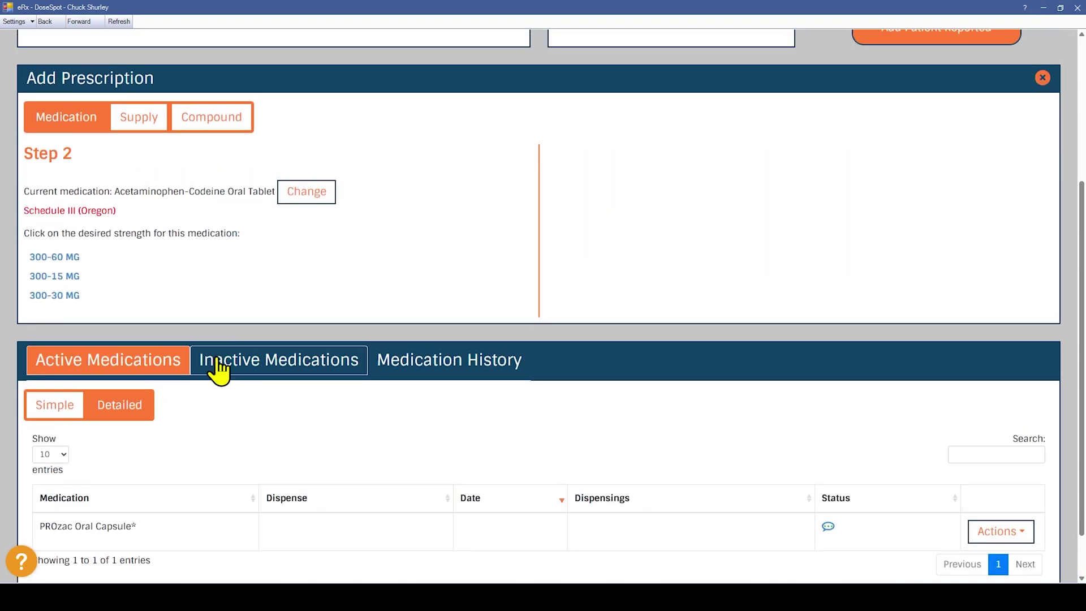
Choose 300-60 MG with directions 'Take 1 tab by mouth every 8 hours as needed for pain.'.
left_click(78, 260)
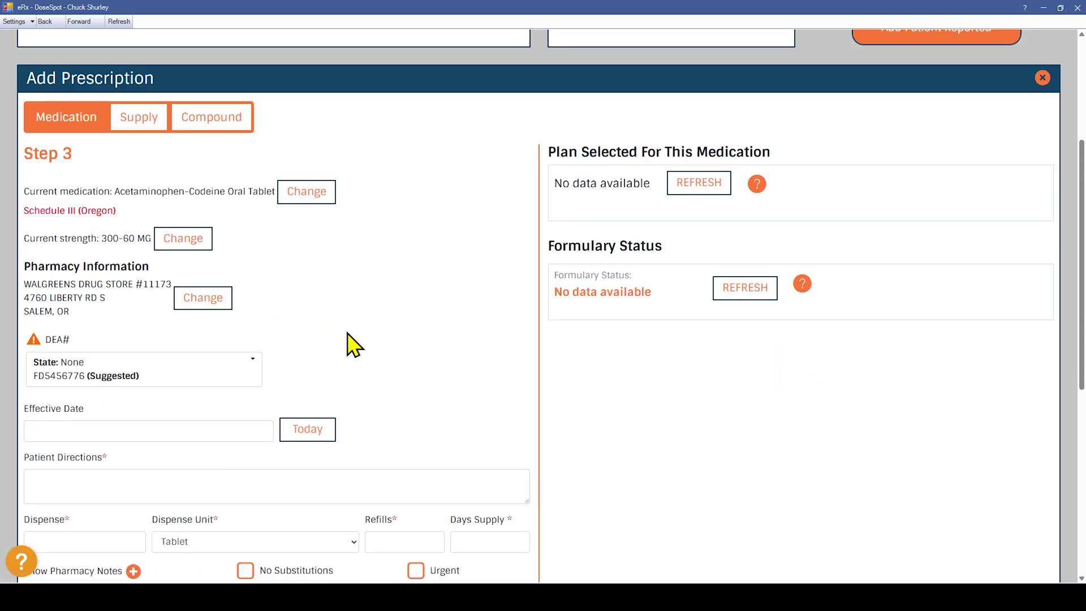
scroll(346, 342, "down", 1)
left_click(199, 430)
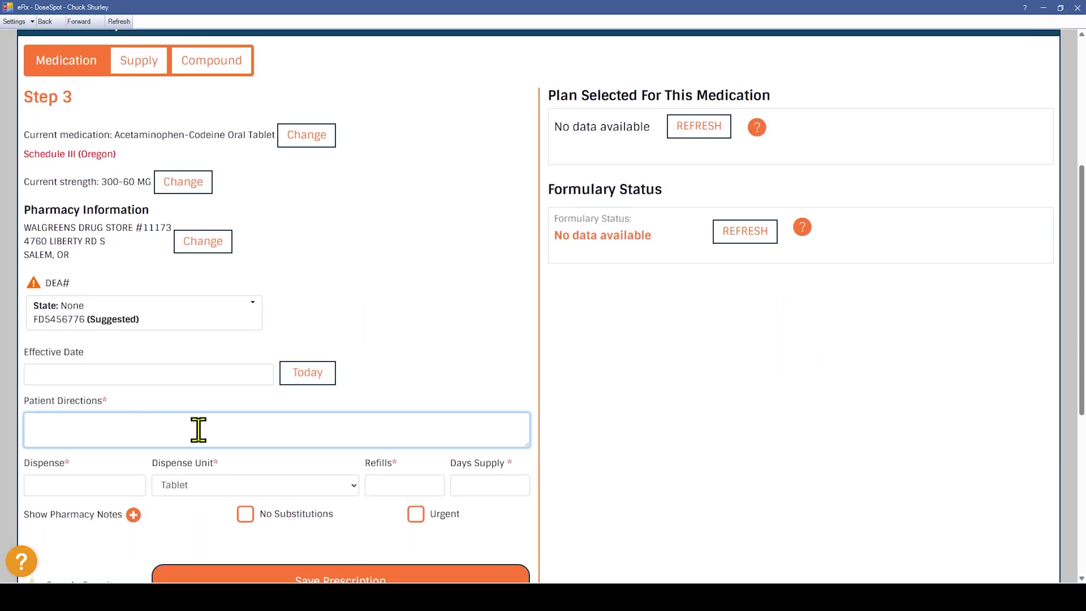
type("Take 1 tab by mouth every 8 hours as needed for pain.")
Enter dispense 12, 0 refills, 3 days supply, and mark the prescription as a favorite.
left_click(90, 498)
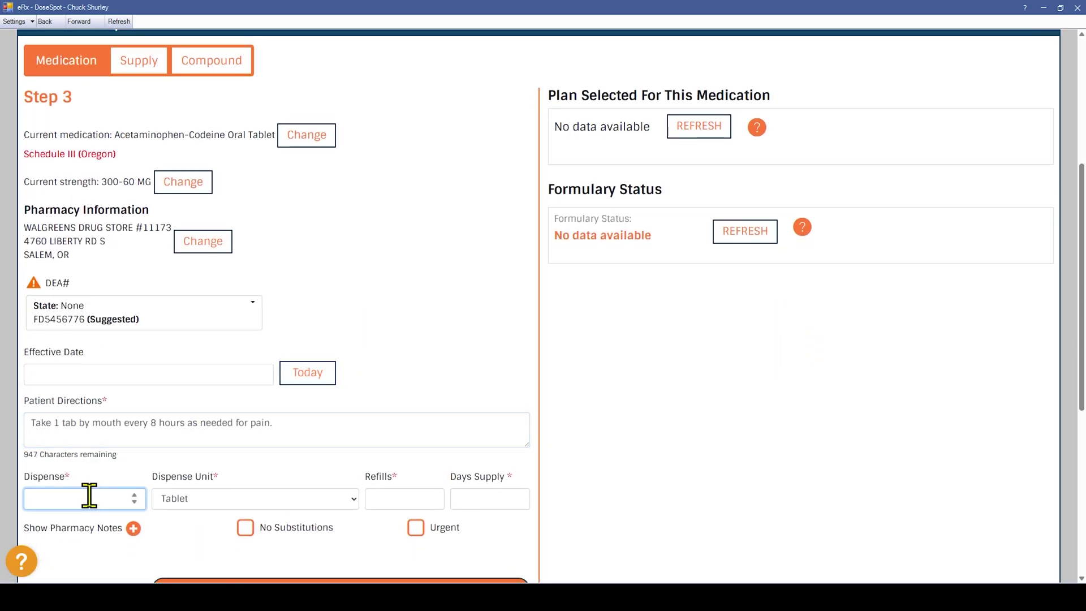
type("12")
key("Tab")
key("Tab")
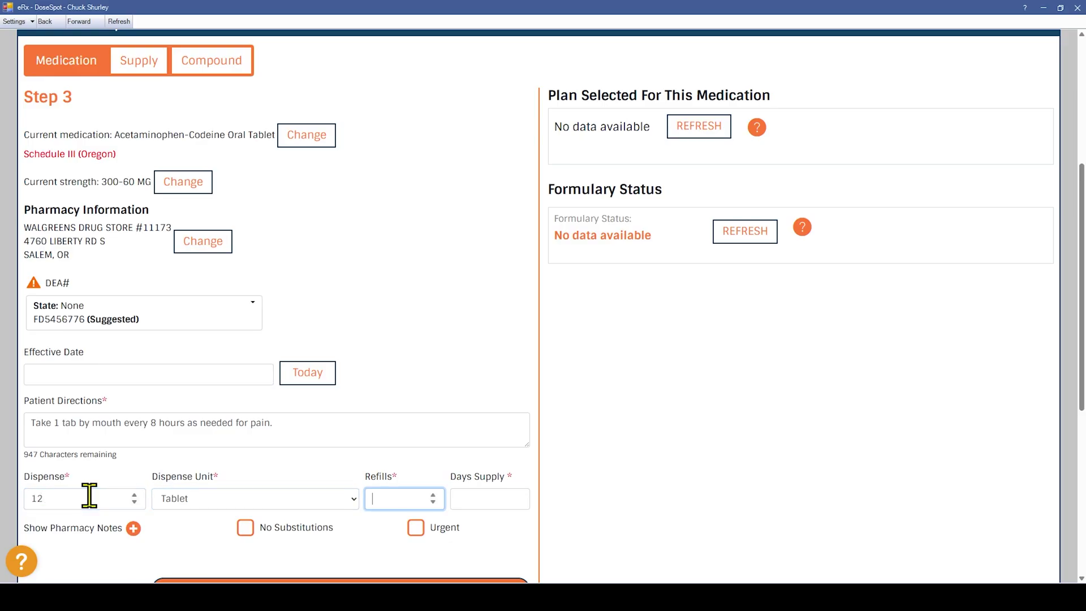
type("0")
key("Tab")
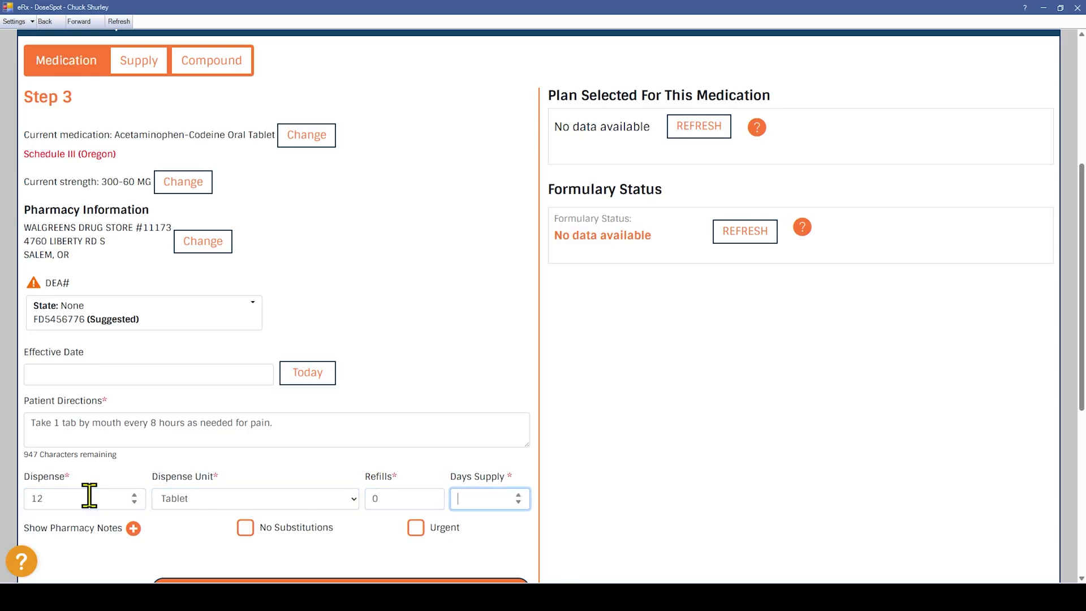
type("3")
scroll(90, 498, "down", 3)
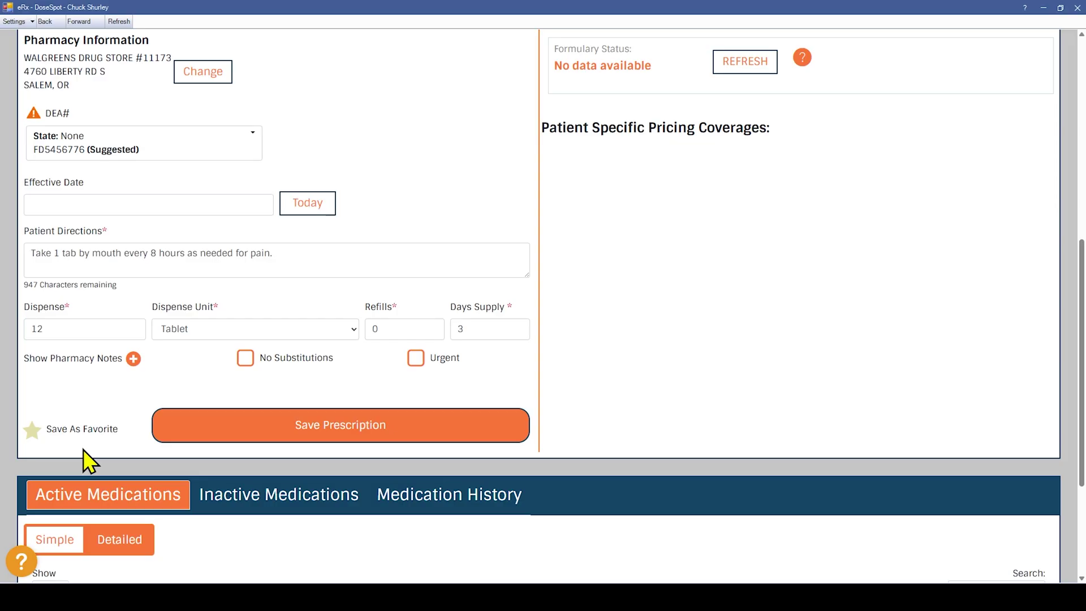
left_click(33, 434)
Save the prescription with the favorite nickname 'Tylenol3'.
left_click(305, 432)
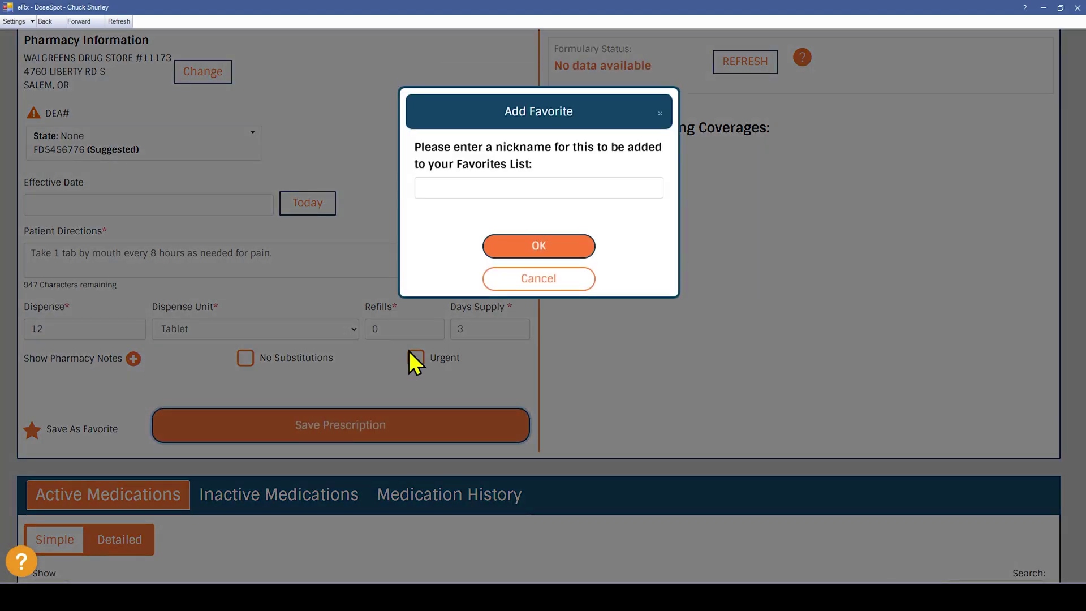
left_click(488, 190)
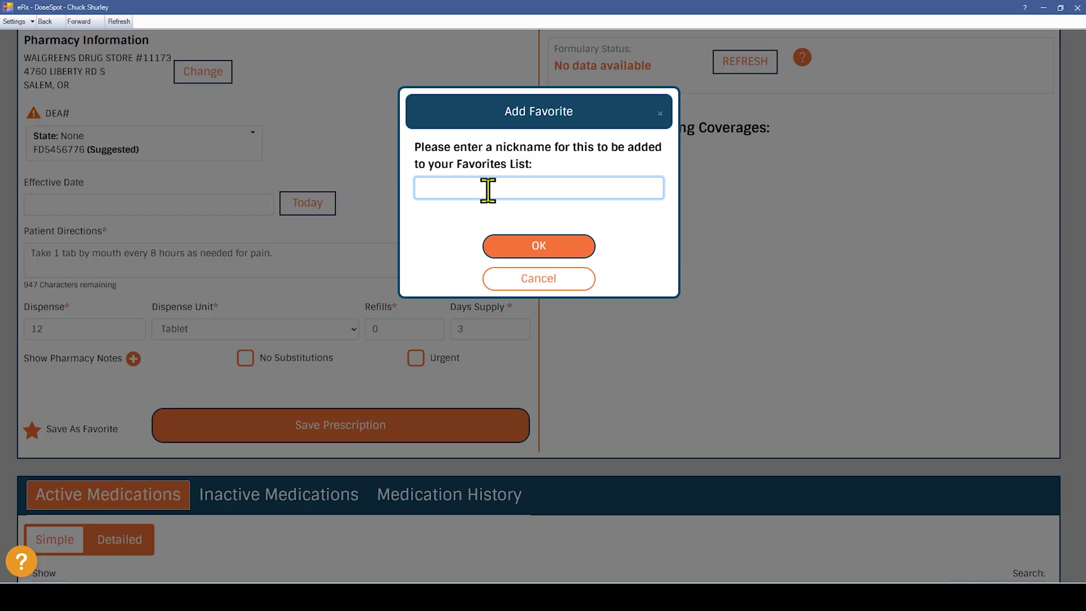
type("Tylenol3")
left_click(499, 247)
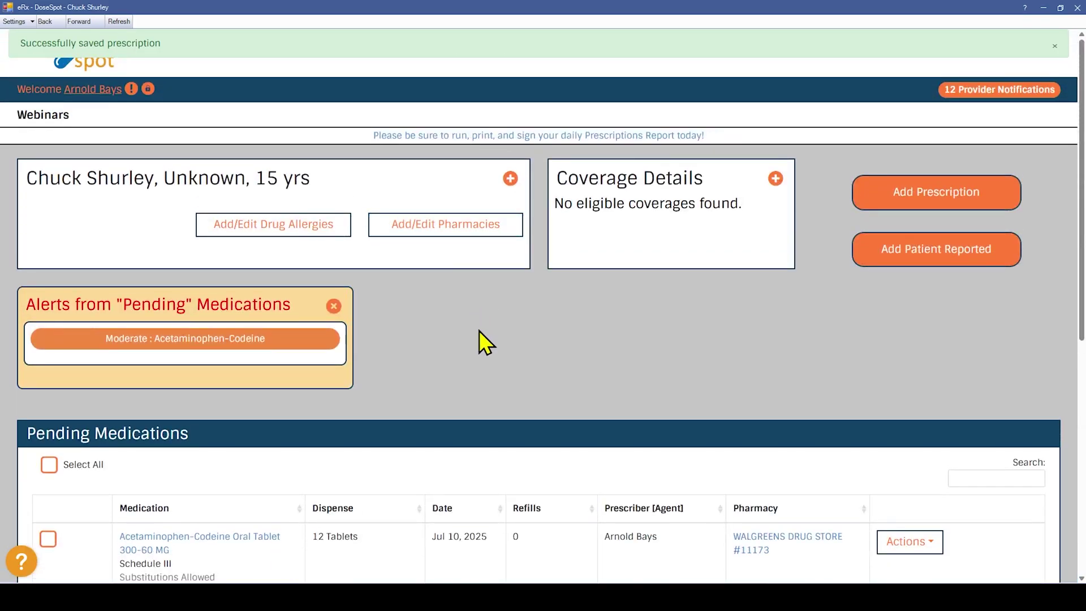
Approve and send the pending Acetaminophen-Codeine prescription, then close the eRx window.
scroll(480, 334, "down", 2)
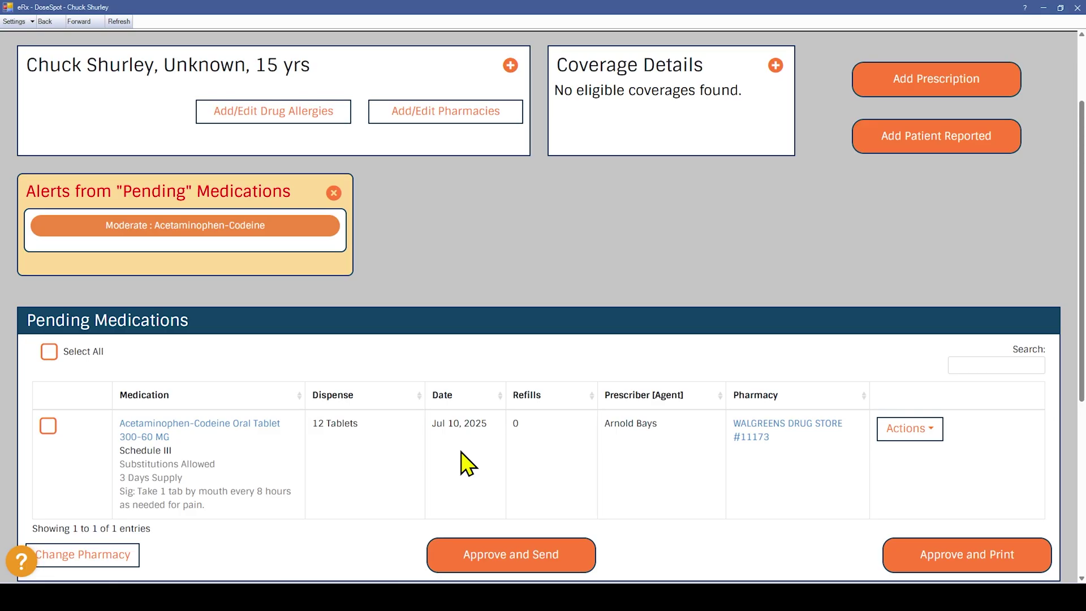
left_click(49, 431)
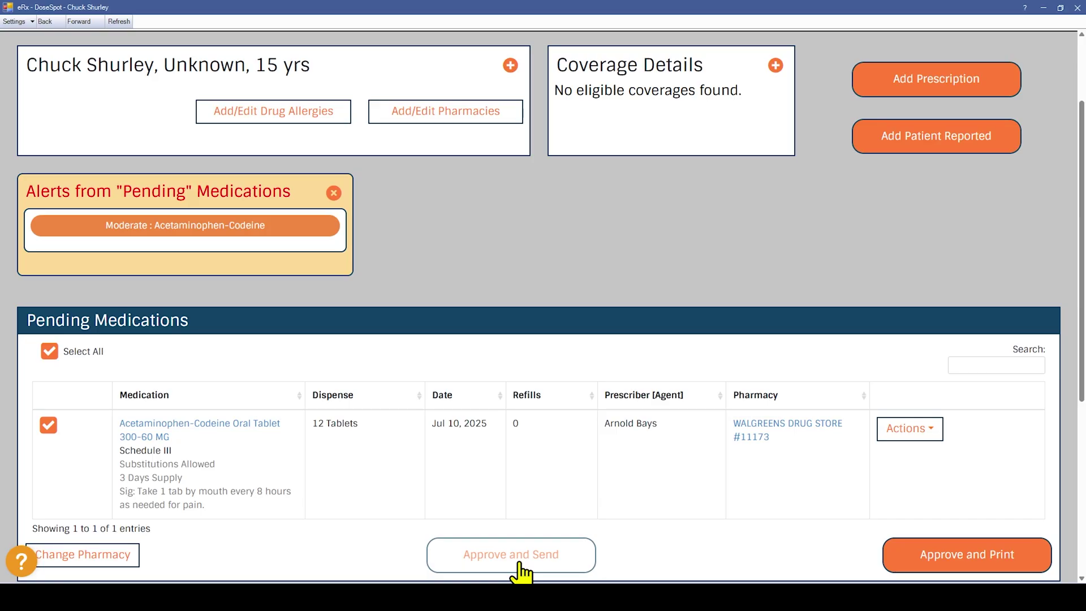
left_click(518, 564)
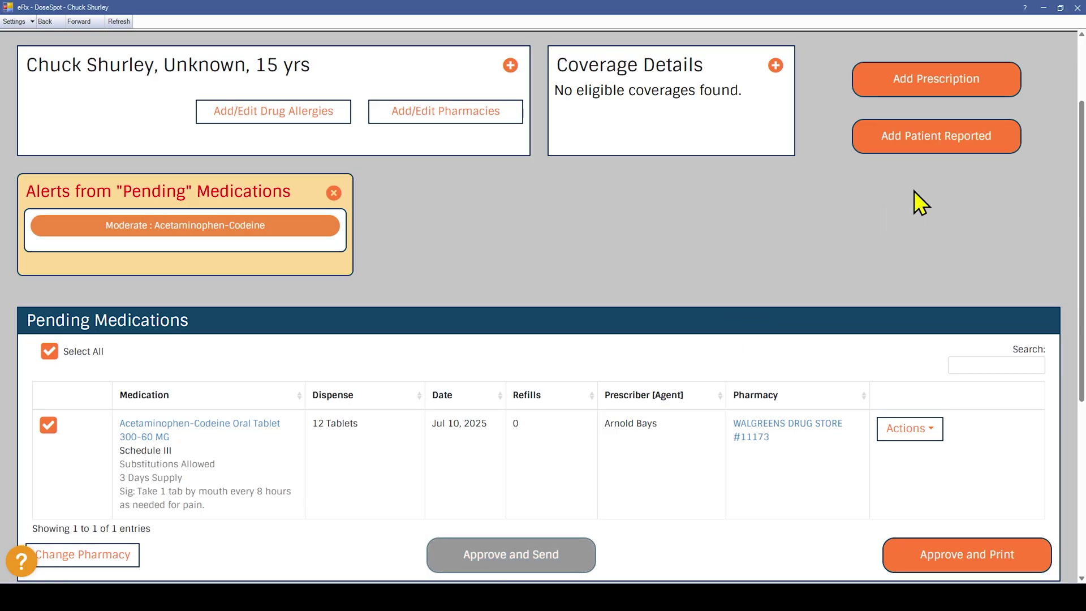
left_click(1078, 8)
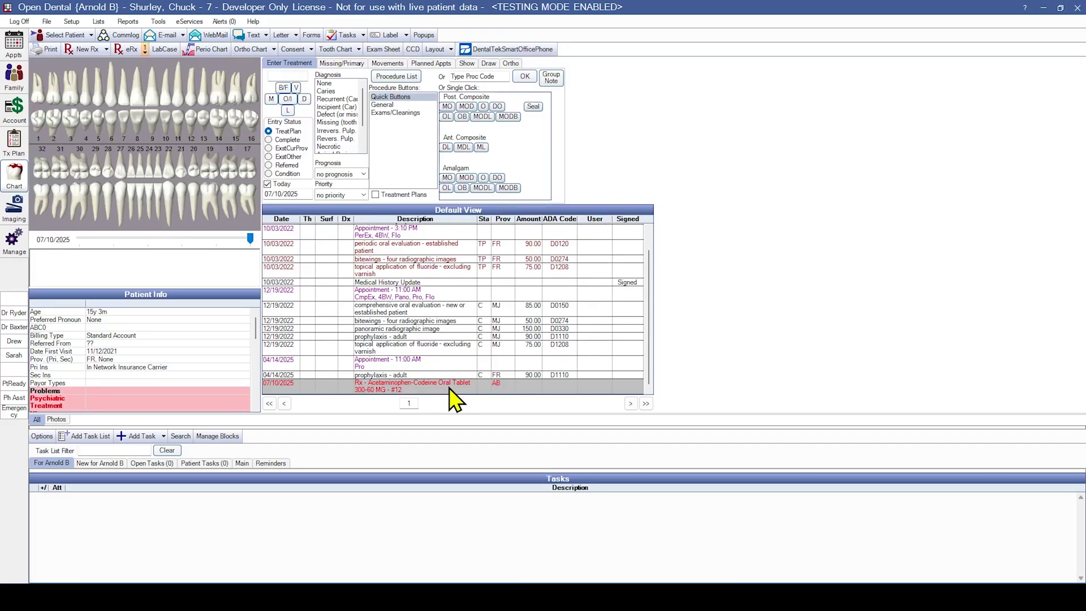
Open the eRx dropdown in the Chart to reach Pending Prescriptions.
left_click(145, 50)
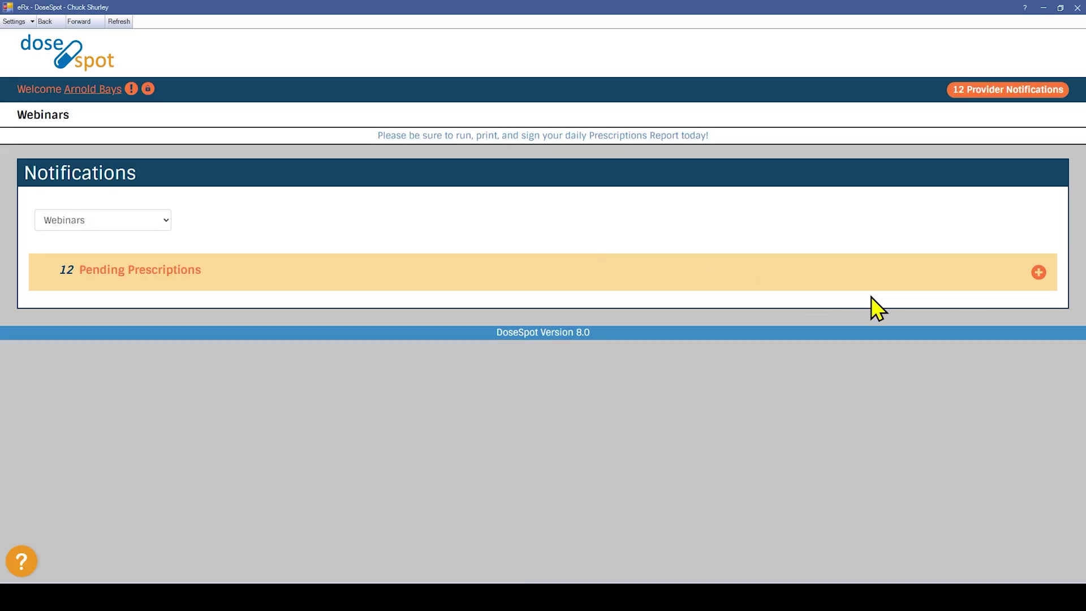
Review the other patient's pending Warfarin 7.5 MG and Naproxen 220 MG prescriptions and their moderate interaction alert.
left_click(1039, 272)
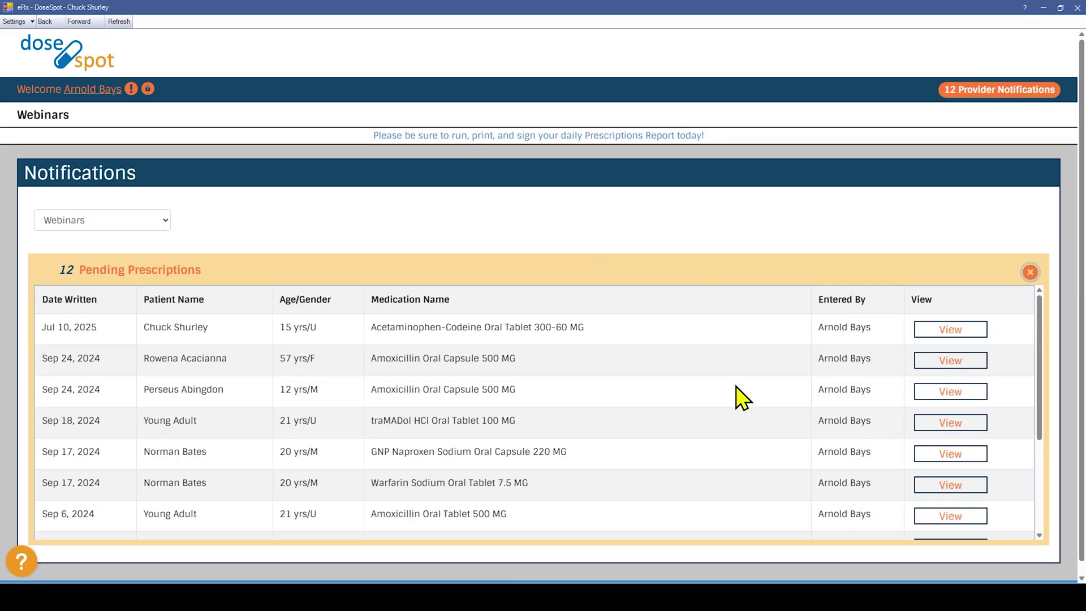
scroll(735, 424, "down", 1)
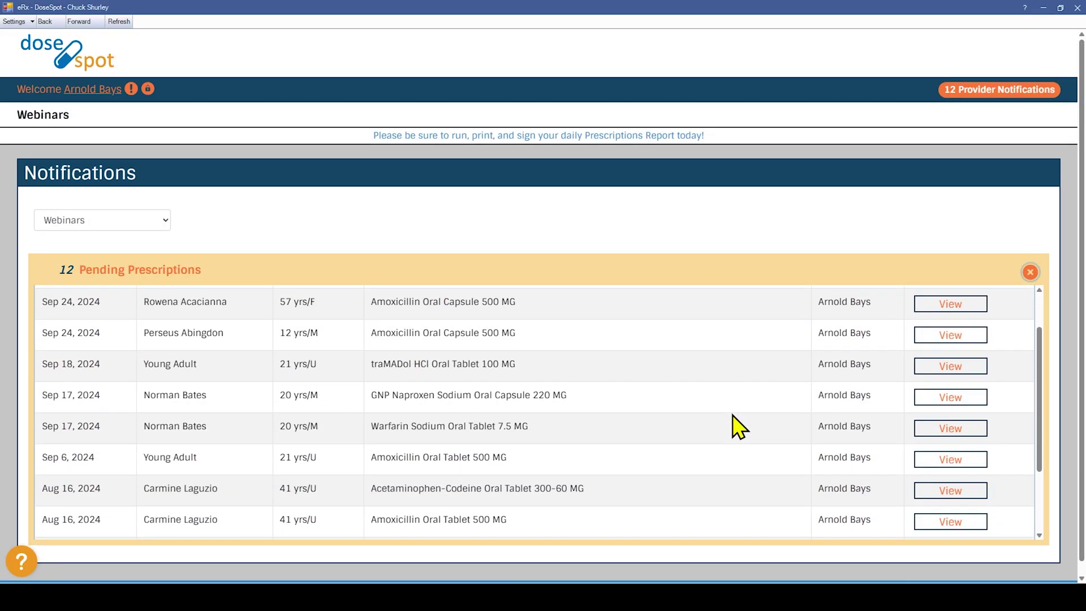
left_click(953, 429)
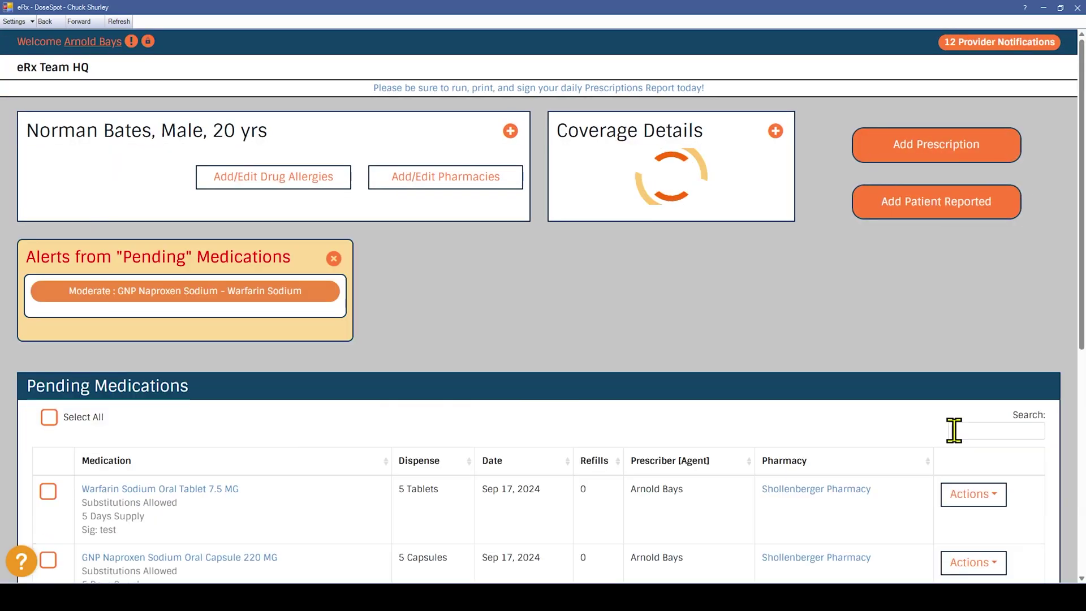
scroll(830, 425, "down", 2)
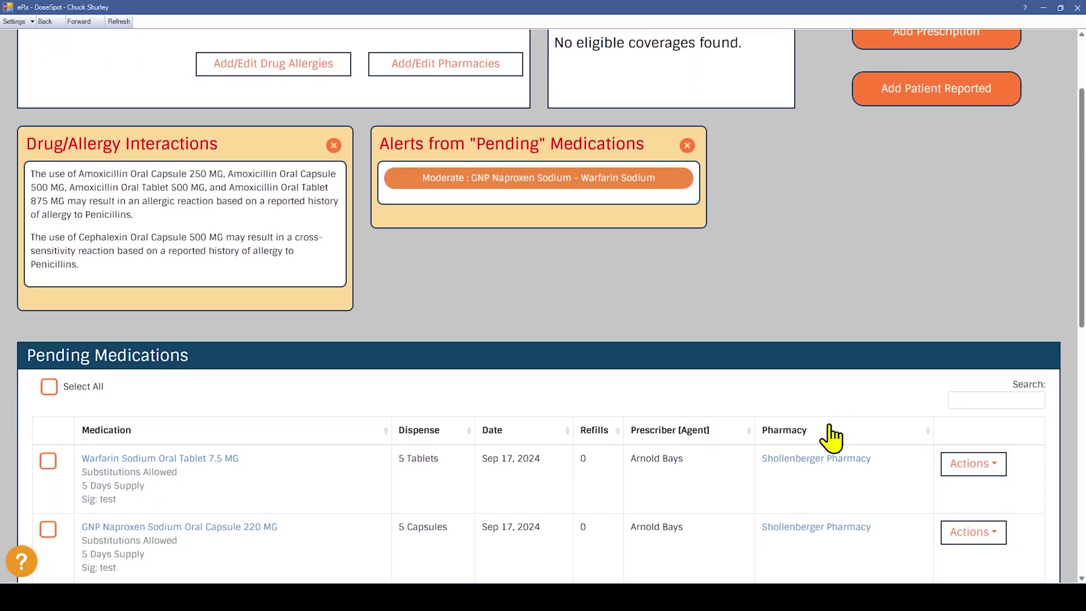
scroll(833, 437, "down", 1)
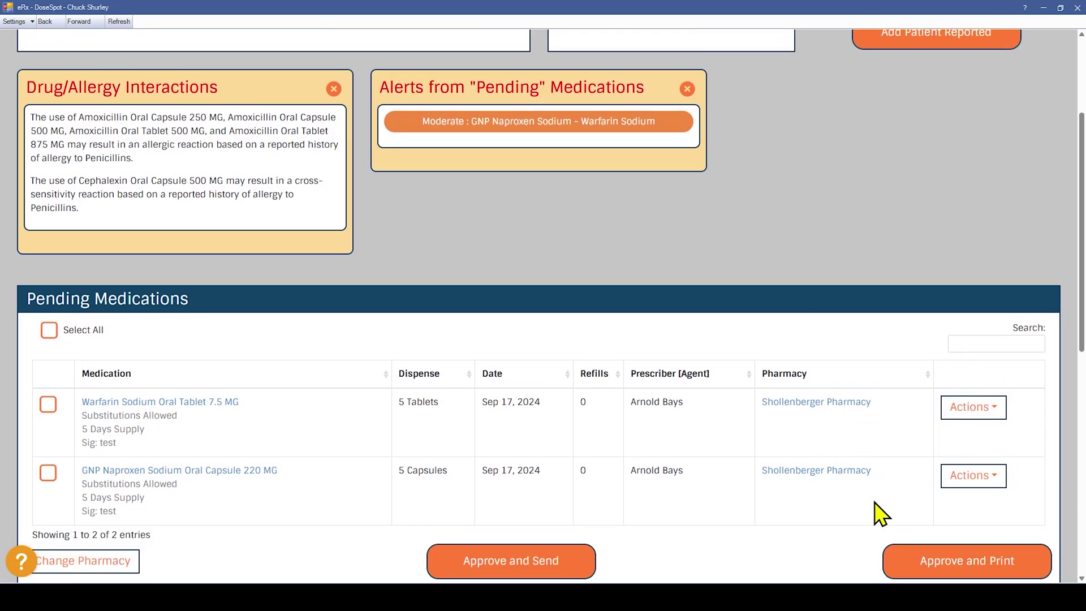